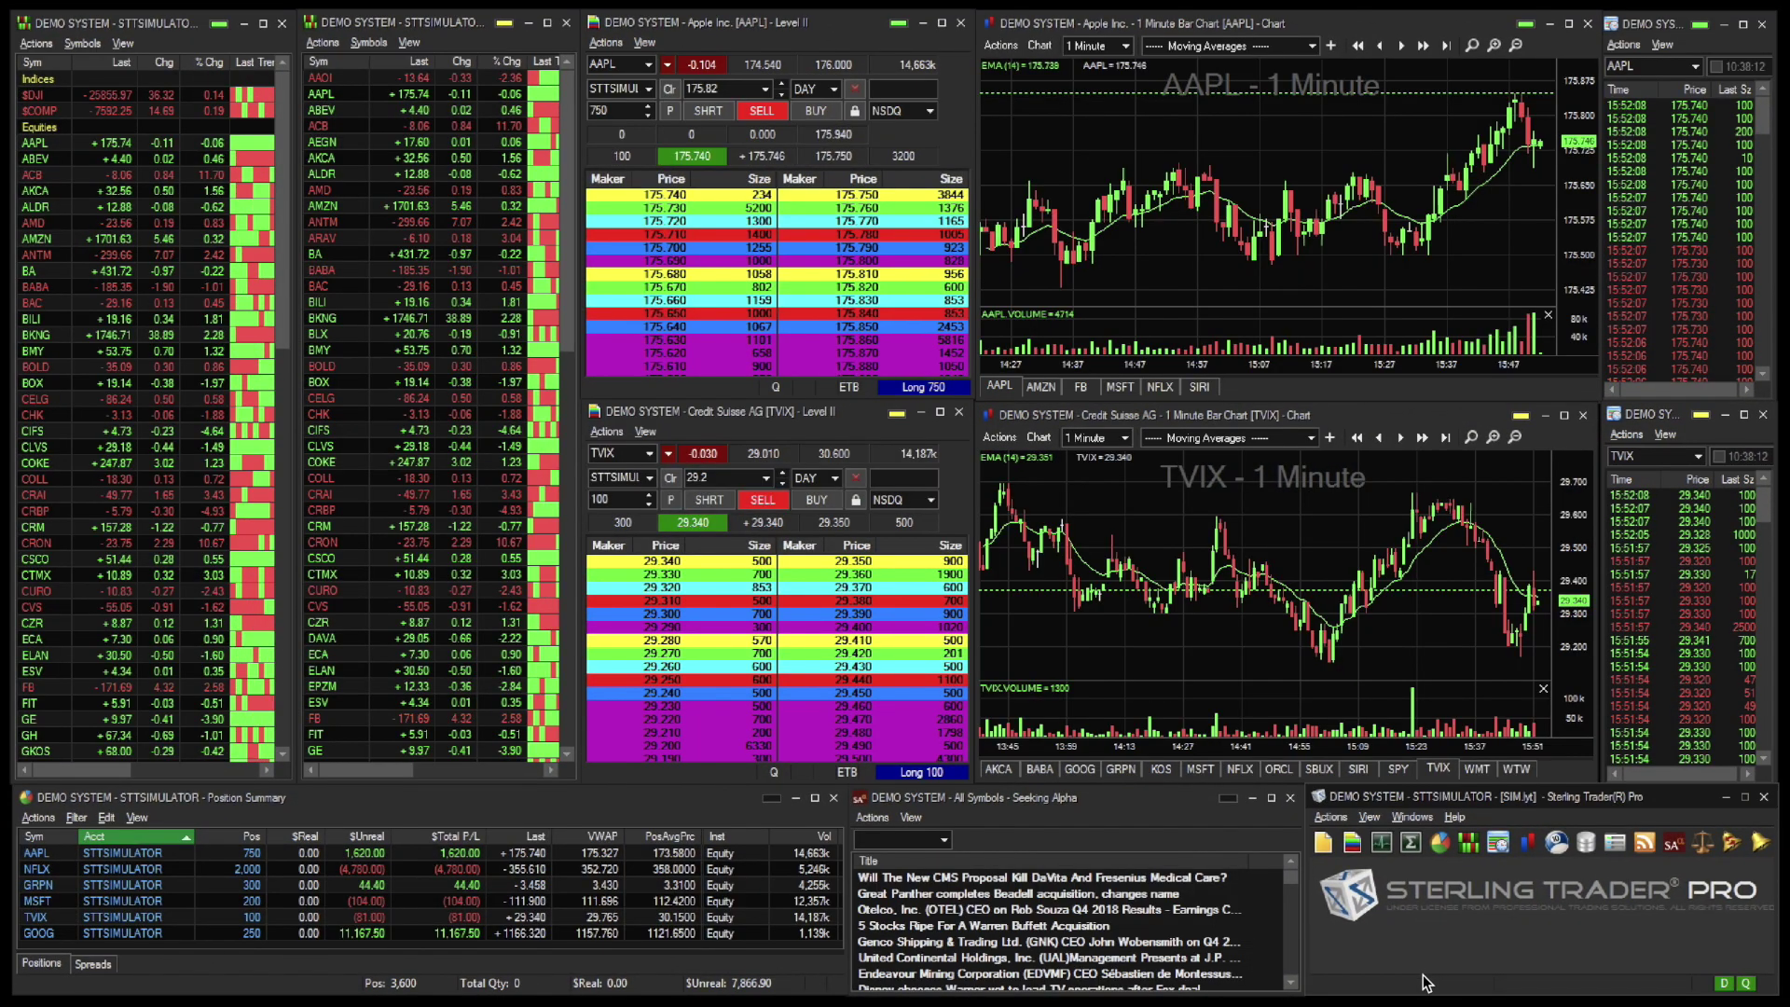
- Open a new all-symbols Imbalance Monitor window and move it further left over the charts
click(1420, 824)
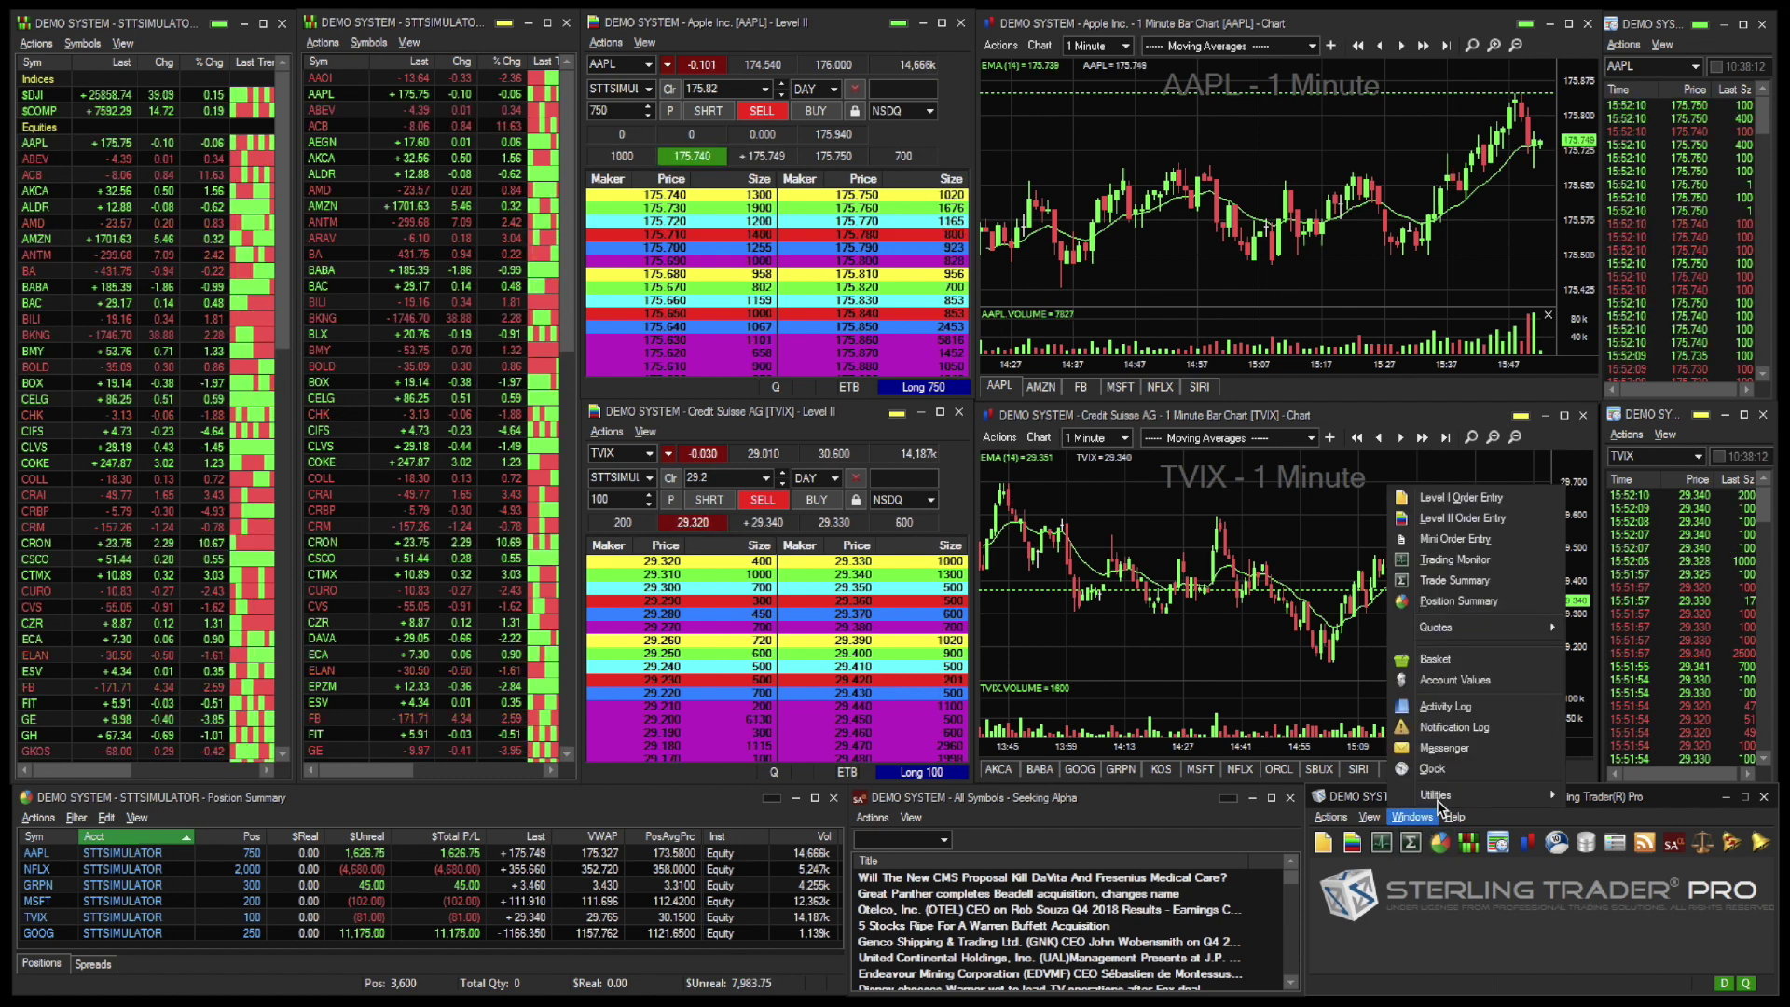
mouse_move(1512, 632)
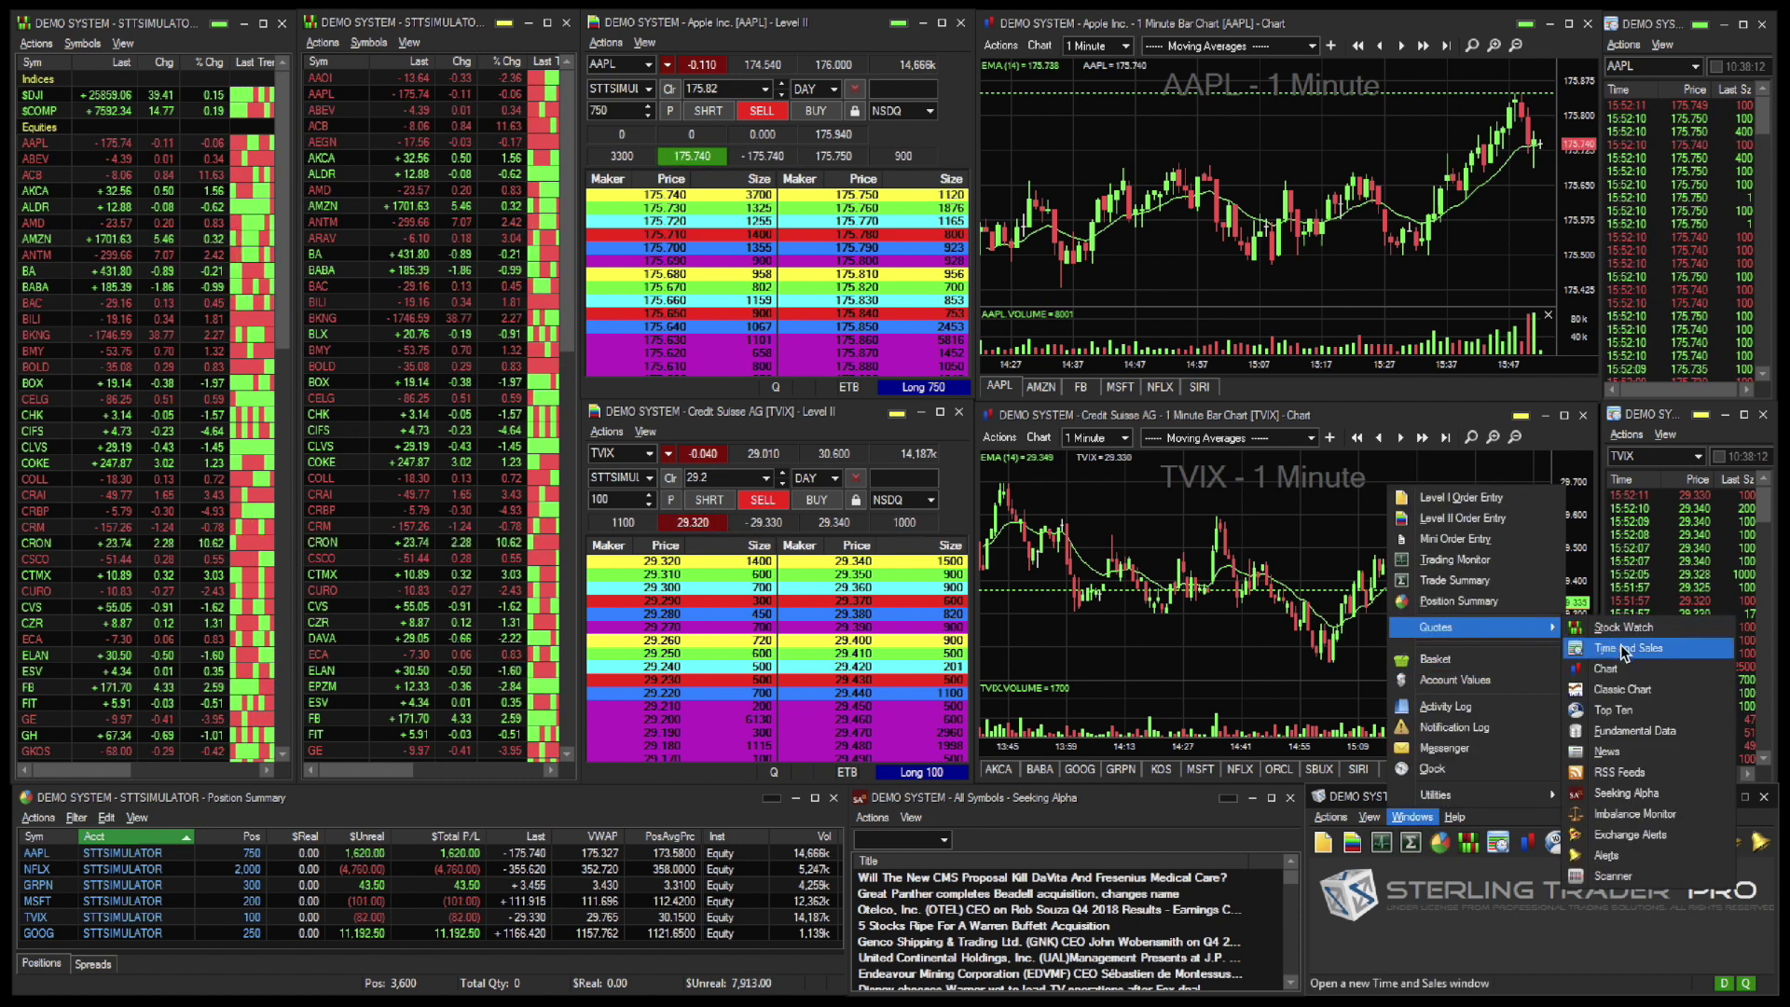
click(1695, 809)
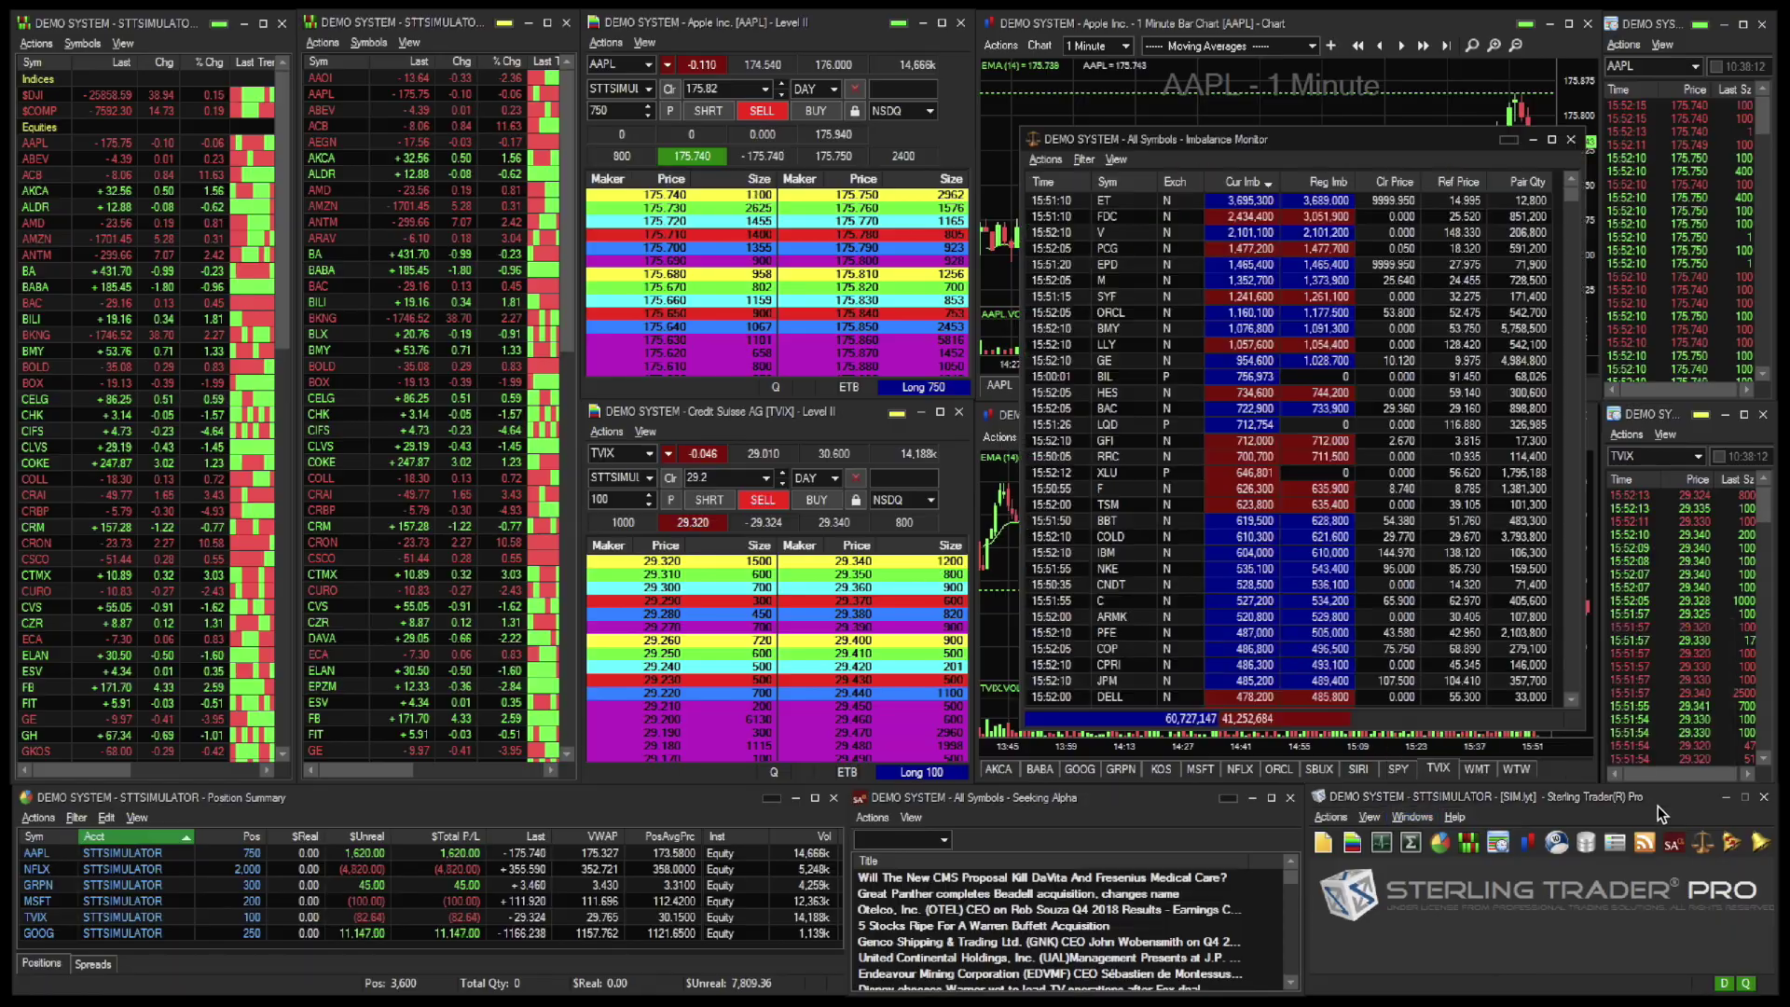
drag(1371, 139, 1318, 138)
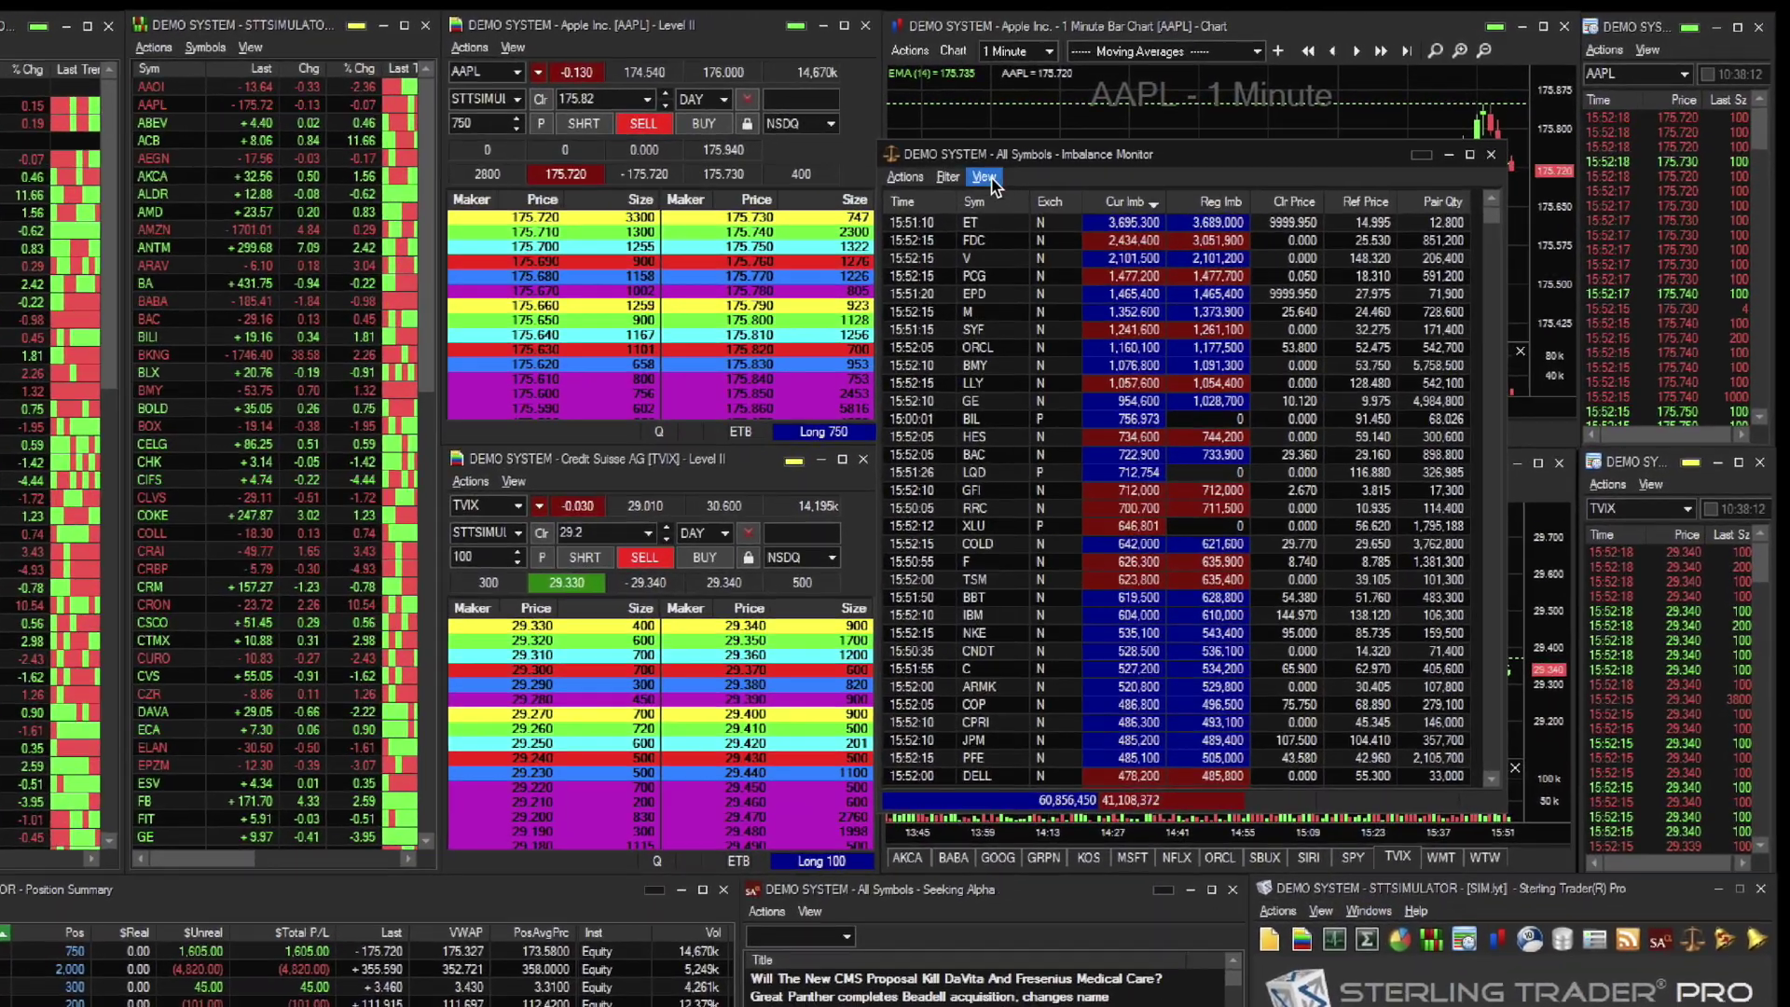
- Review the Imbalance Monitor settings, keeping Time through Pair Qty columns and Near/Far Price off
click(1061, 160)
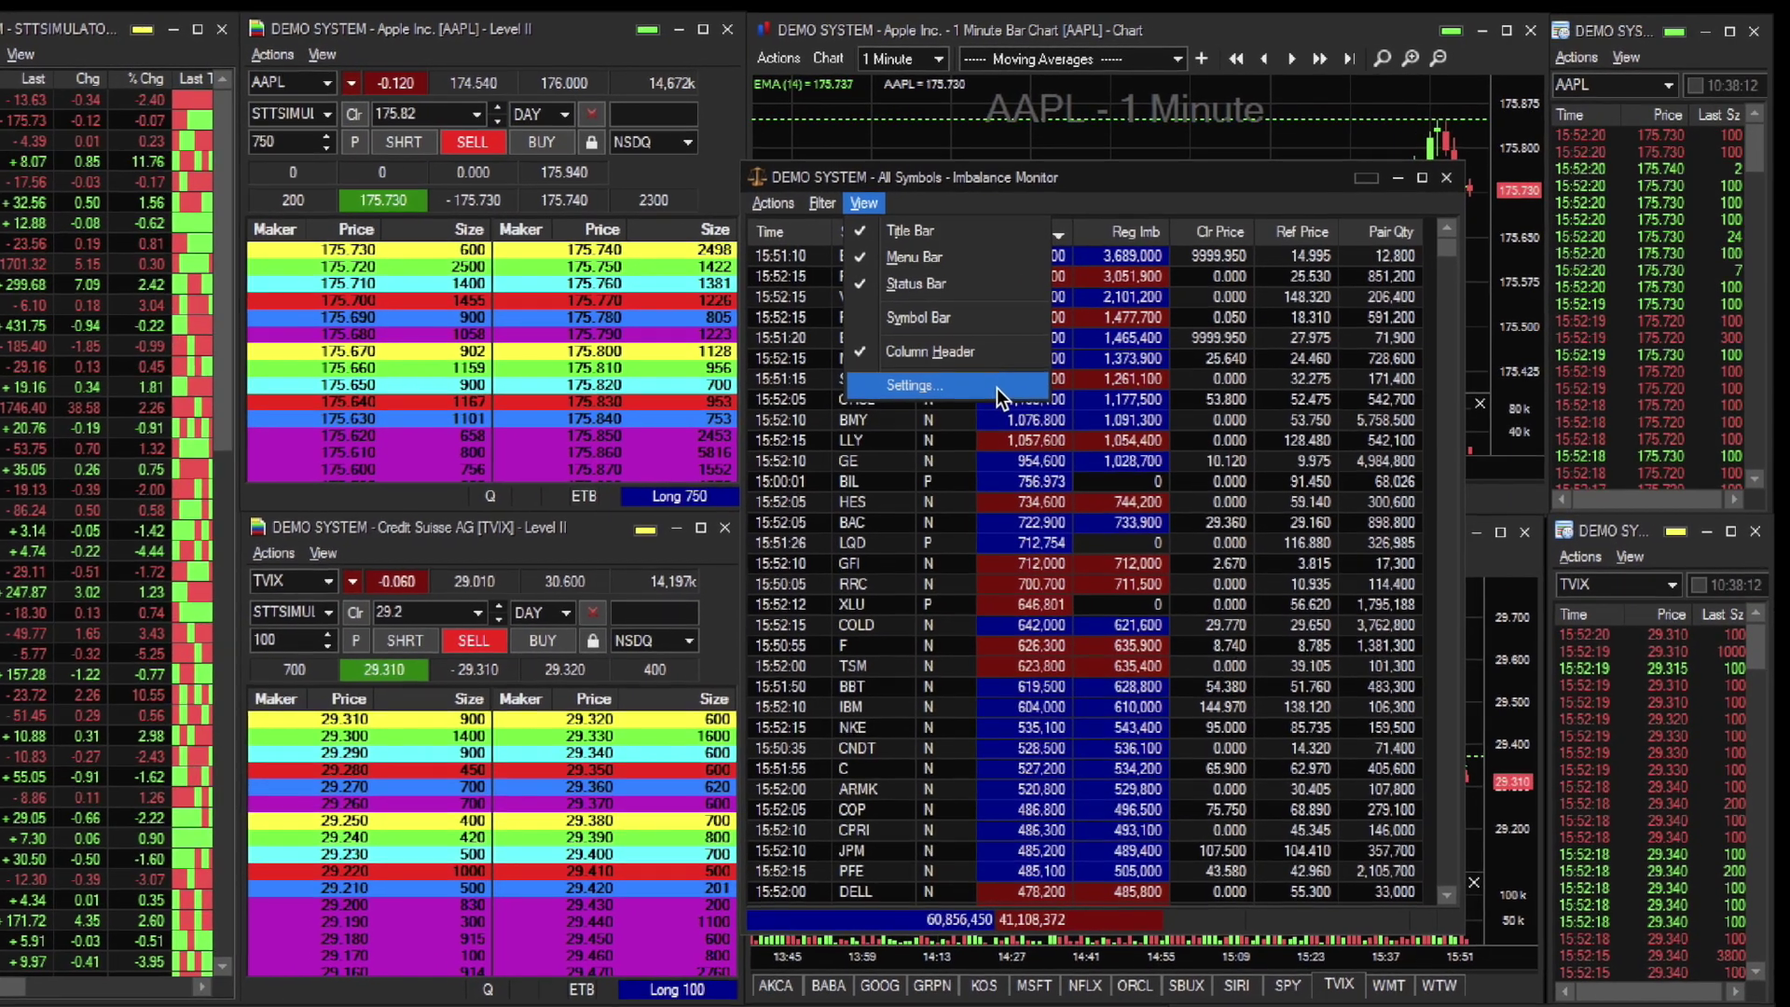
click(994, 348)
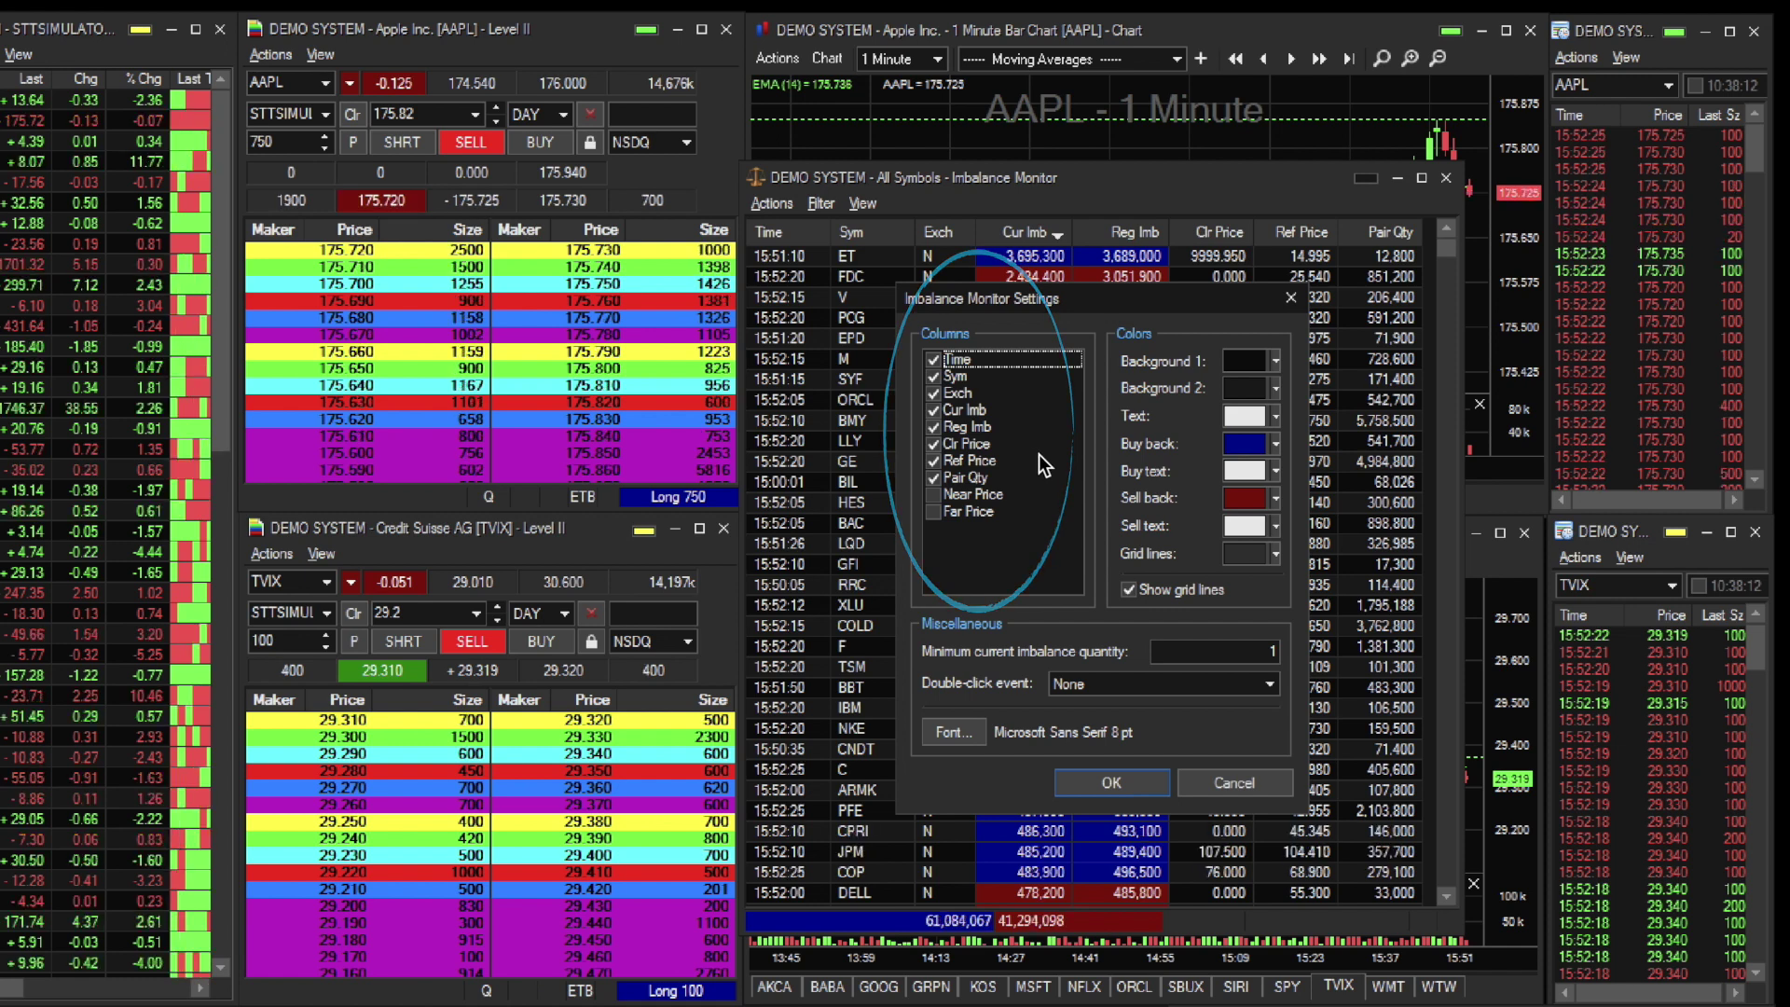
click(1113, 786)
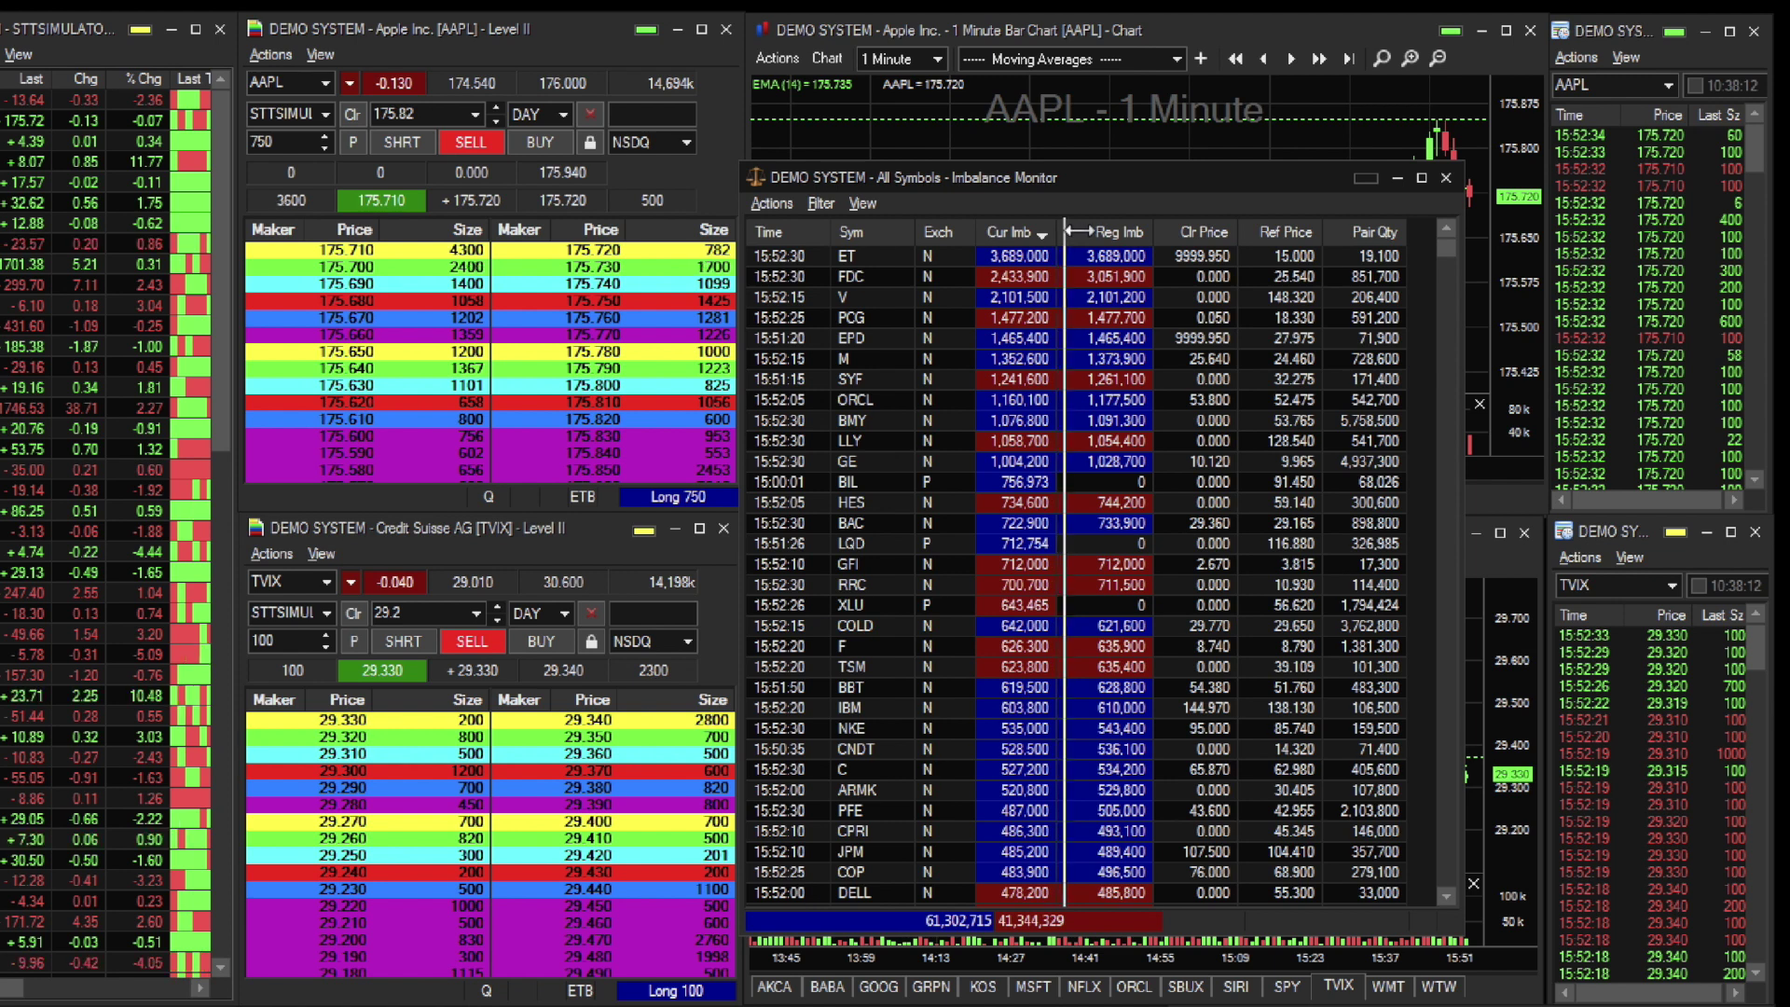
- Sort by exchange, move the Exch column after Clr Price, and show the symbol bar
click(936, 227)
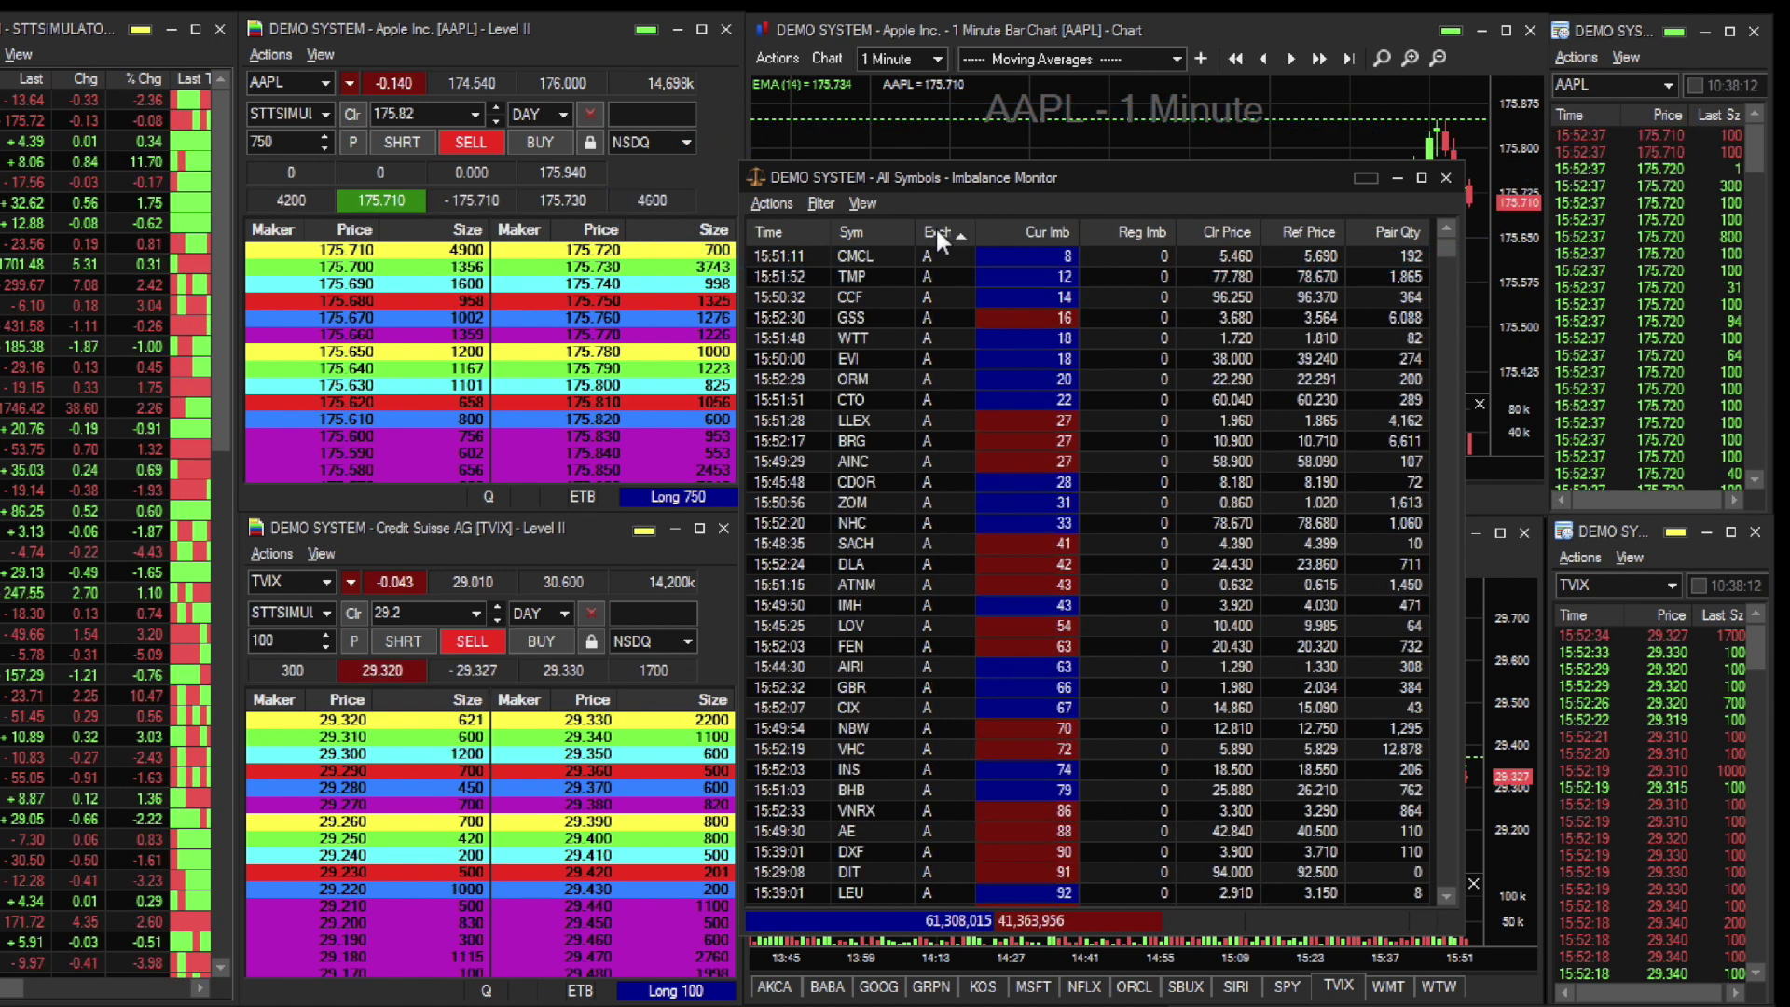
mouse_move(940, 232)
mouse_down()
mouse_move(1188, 235)
mouse_move(912, 231)
mouse_up()
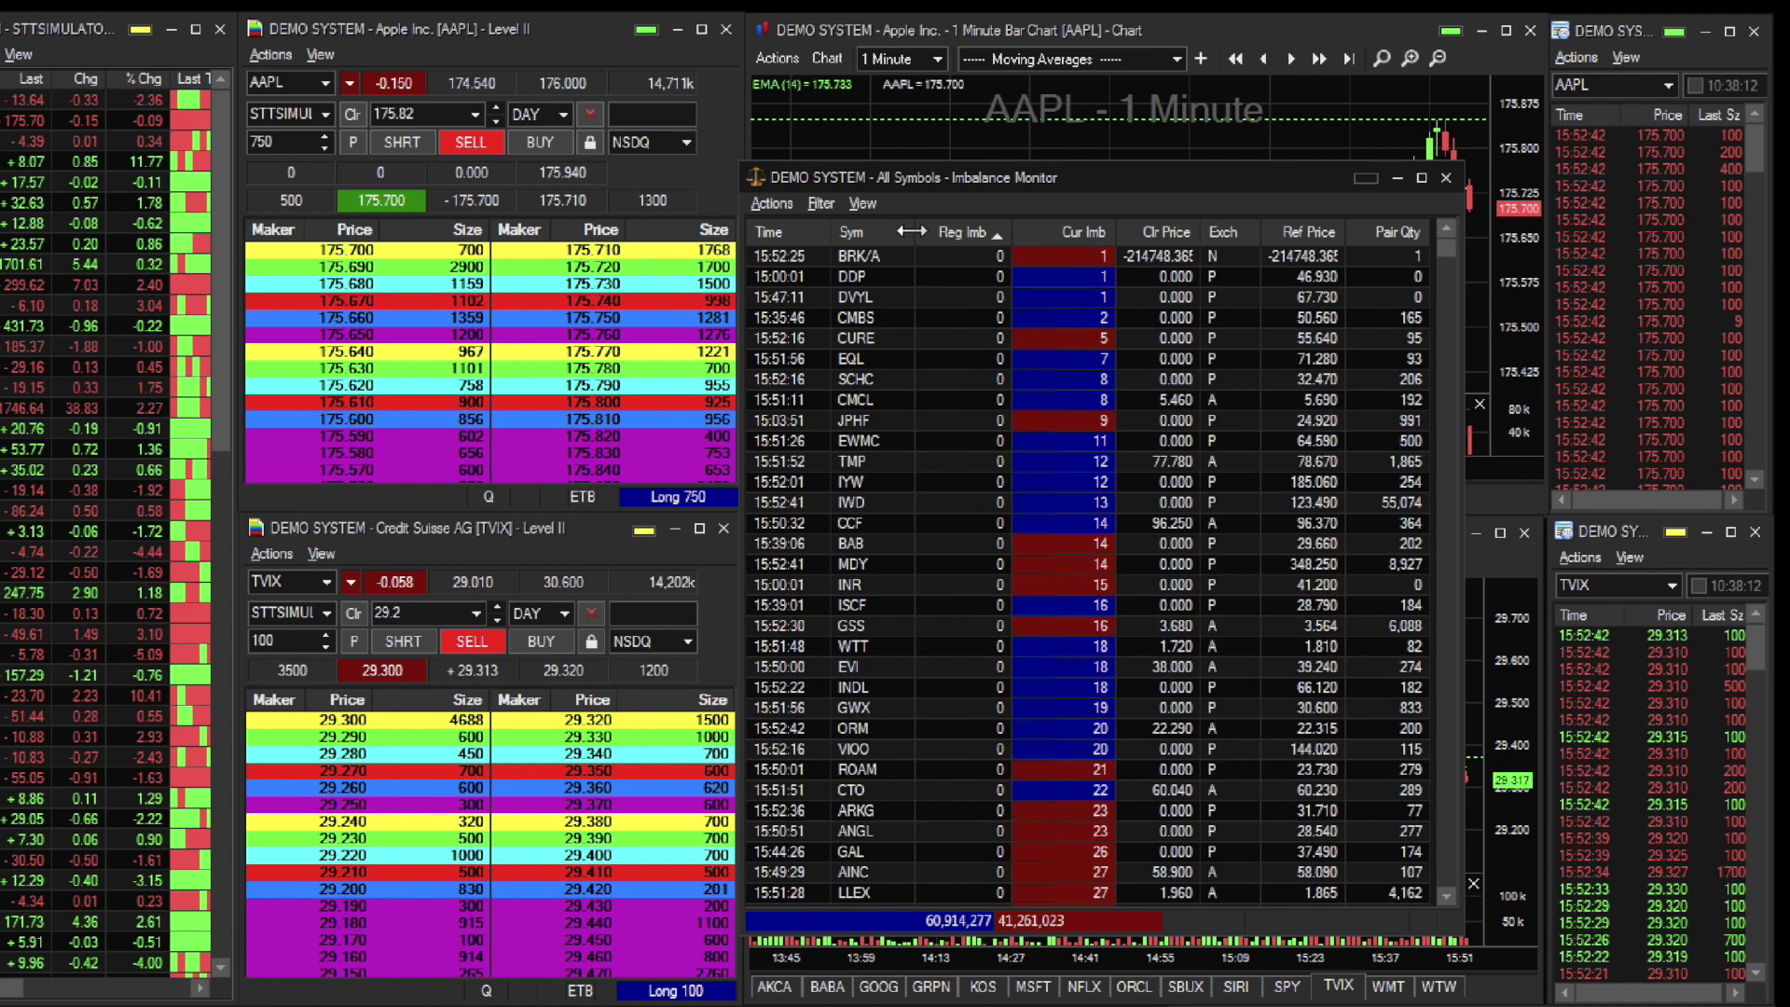
click(865, 203)
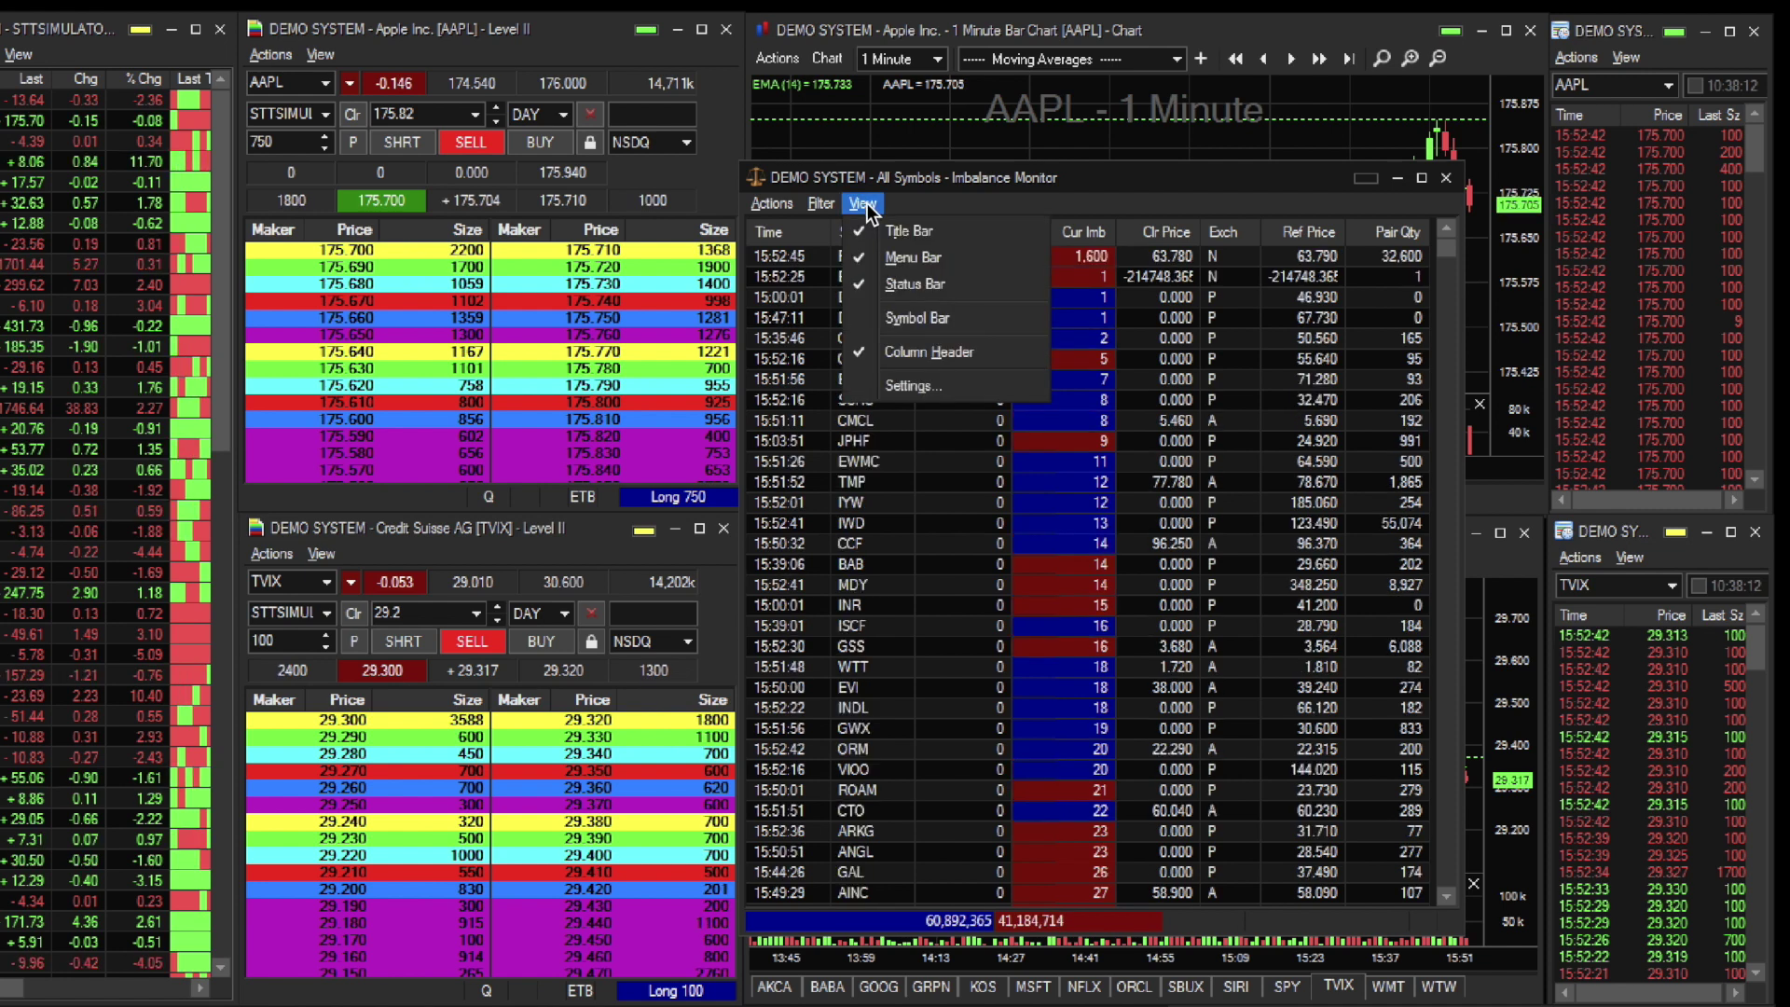
click(908, 314)
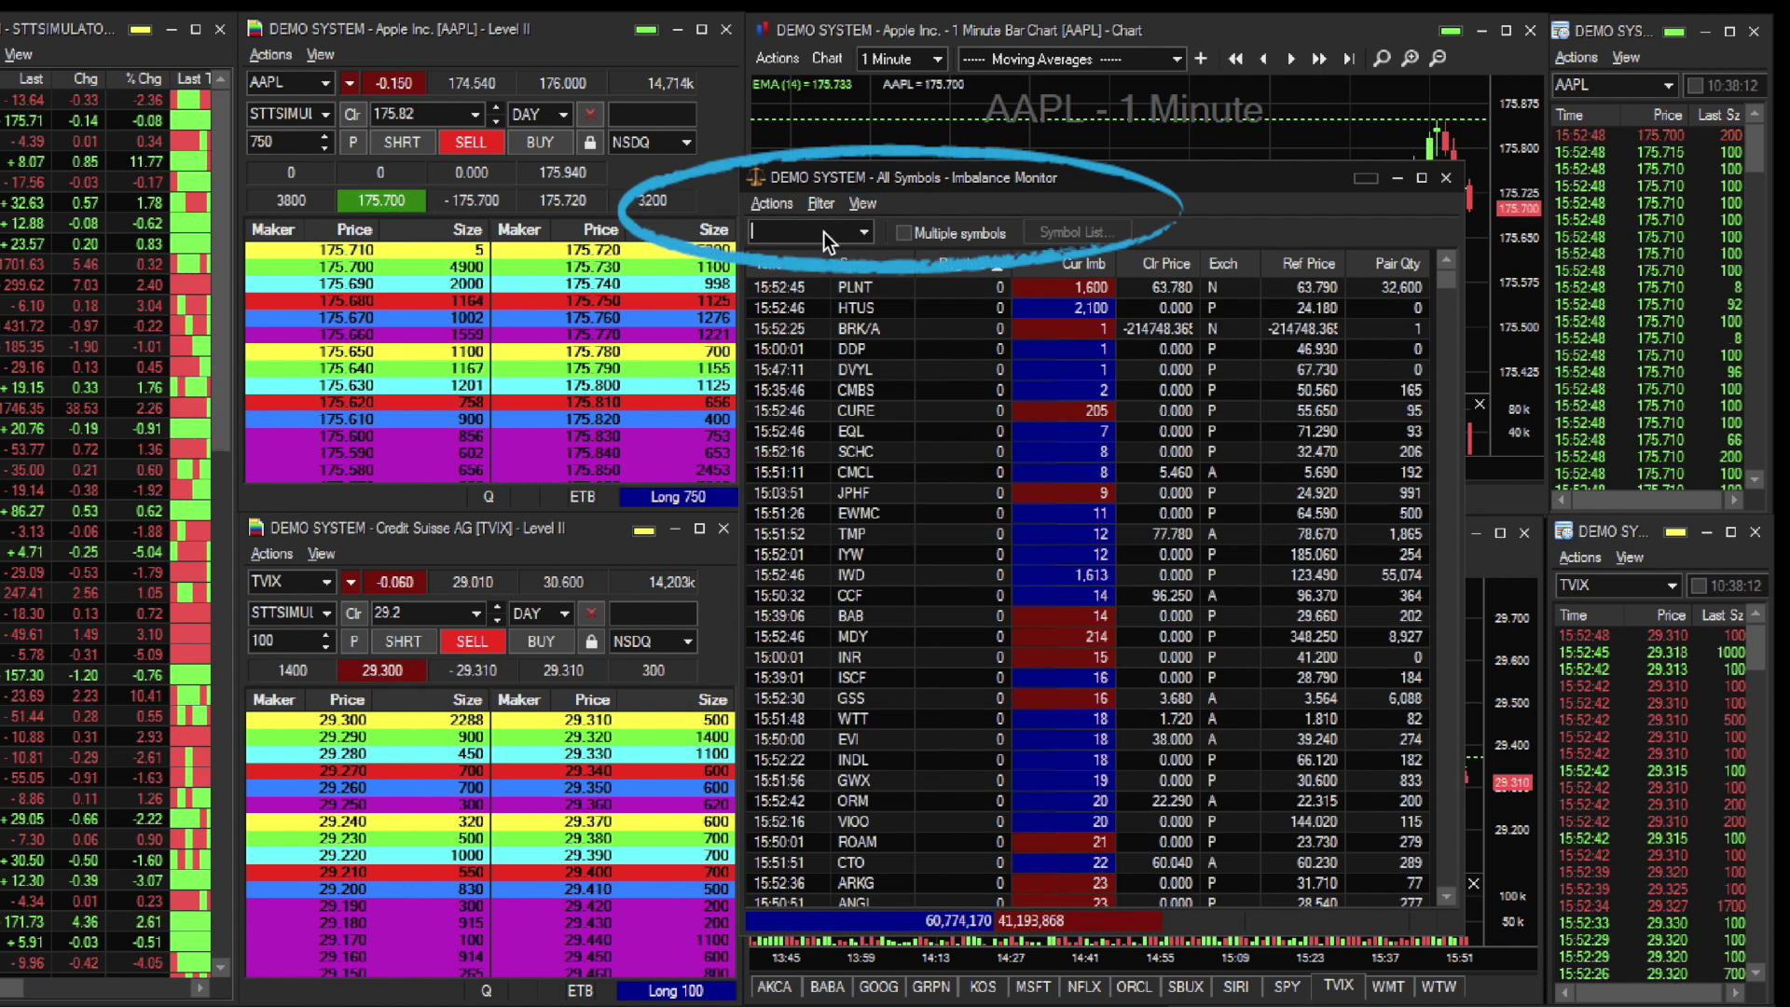
- Enter AAPL as the monitored symbol and enable Multiple symbols mode
text(AAPL)
key(Return)
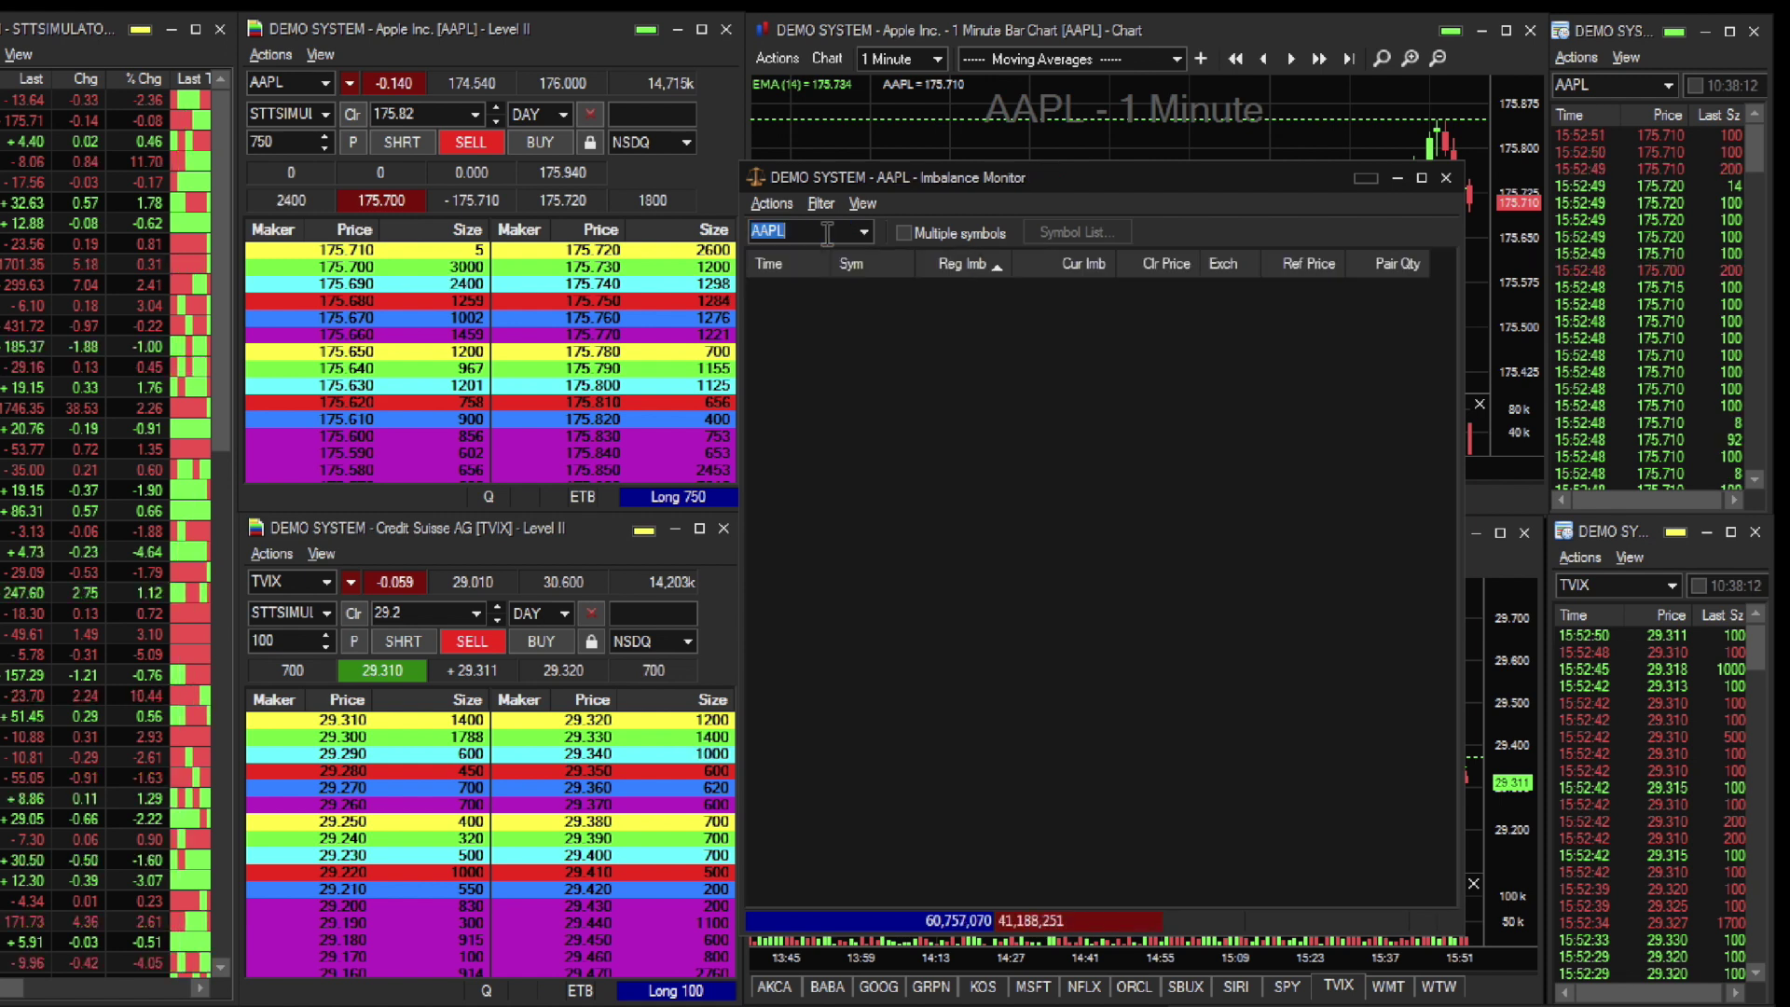
click(906, 233)
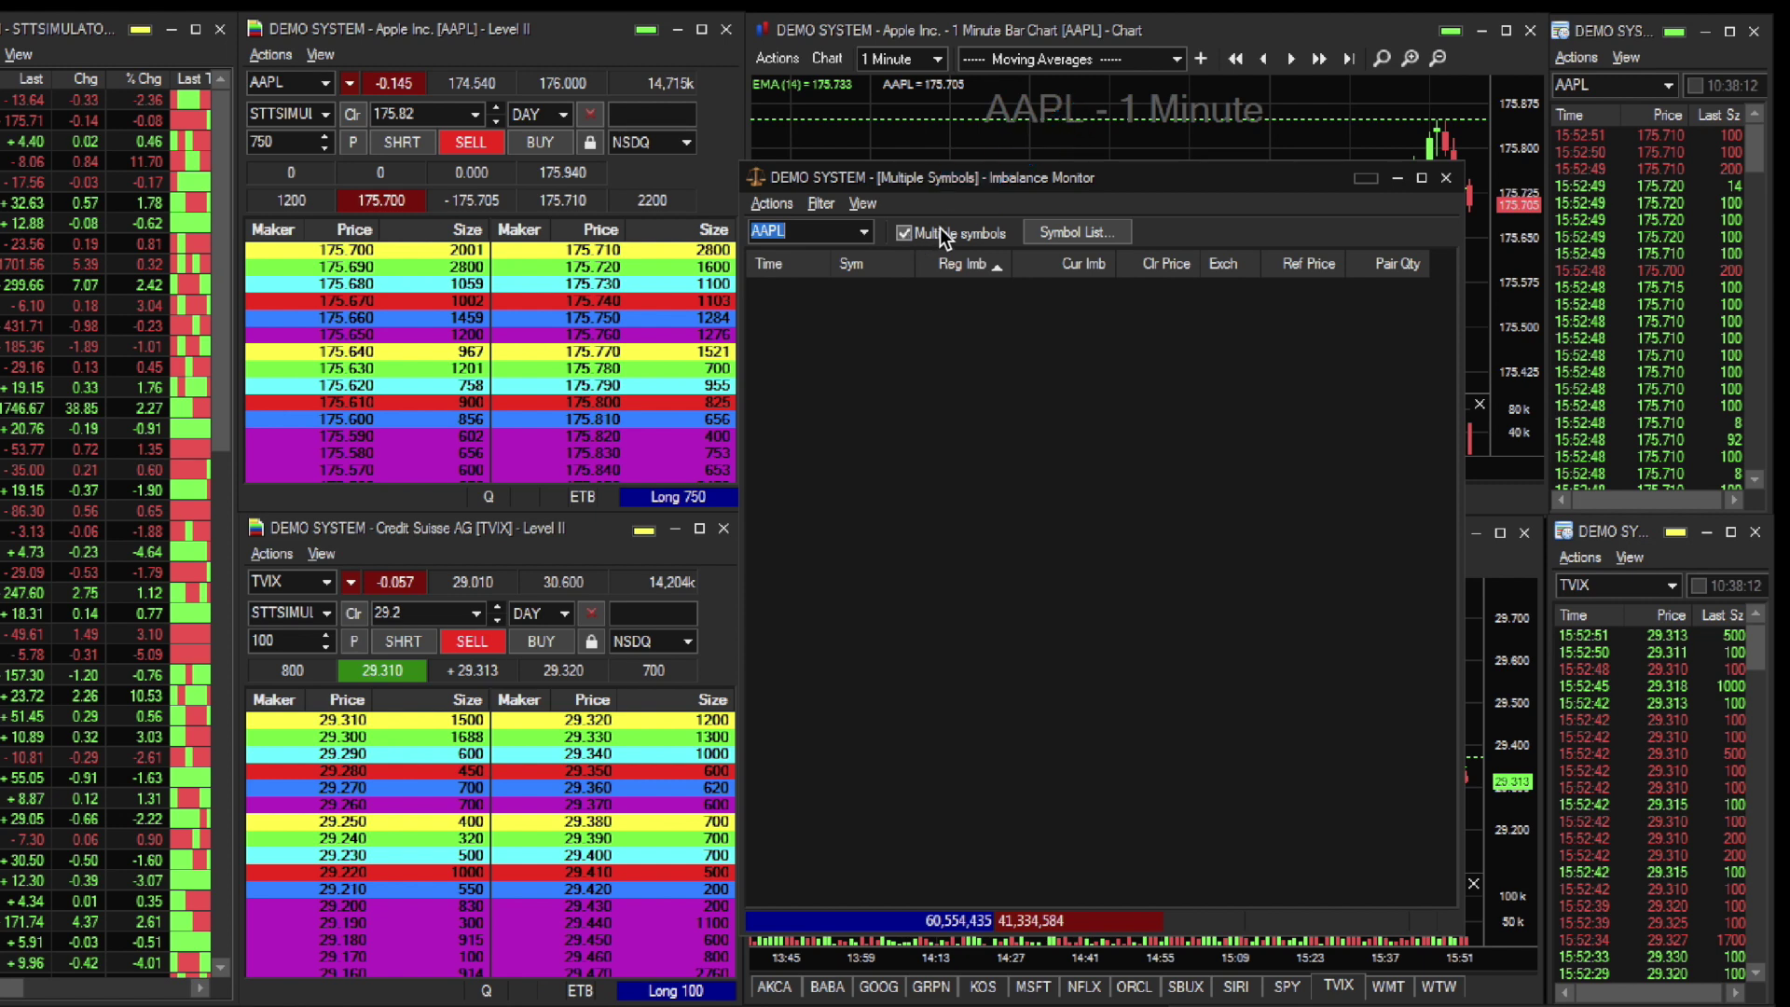
- Add NFLX to the Imbalance Monitor's symbol list
click(1048, 233)
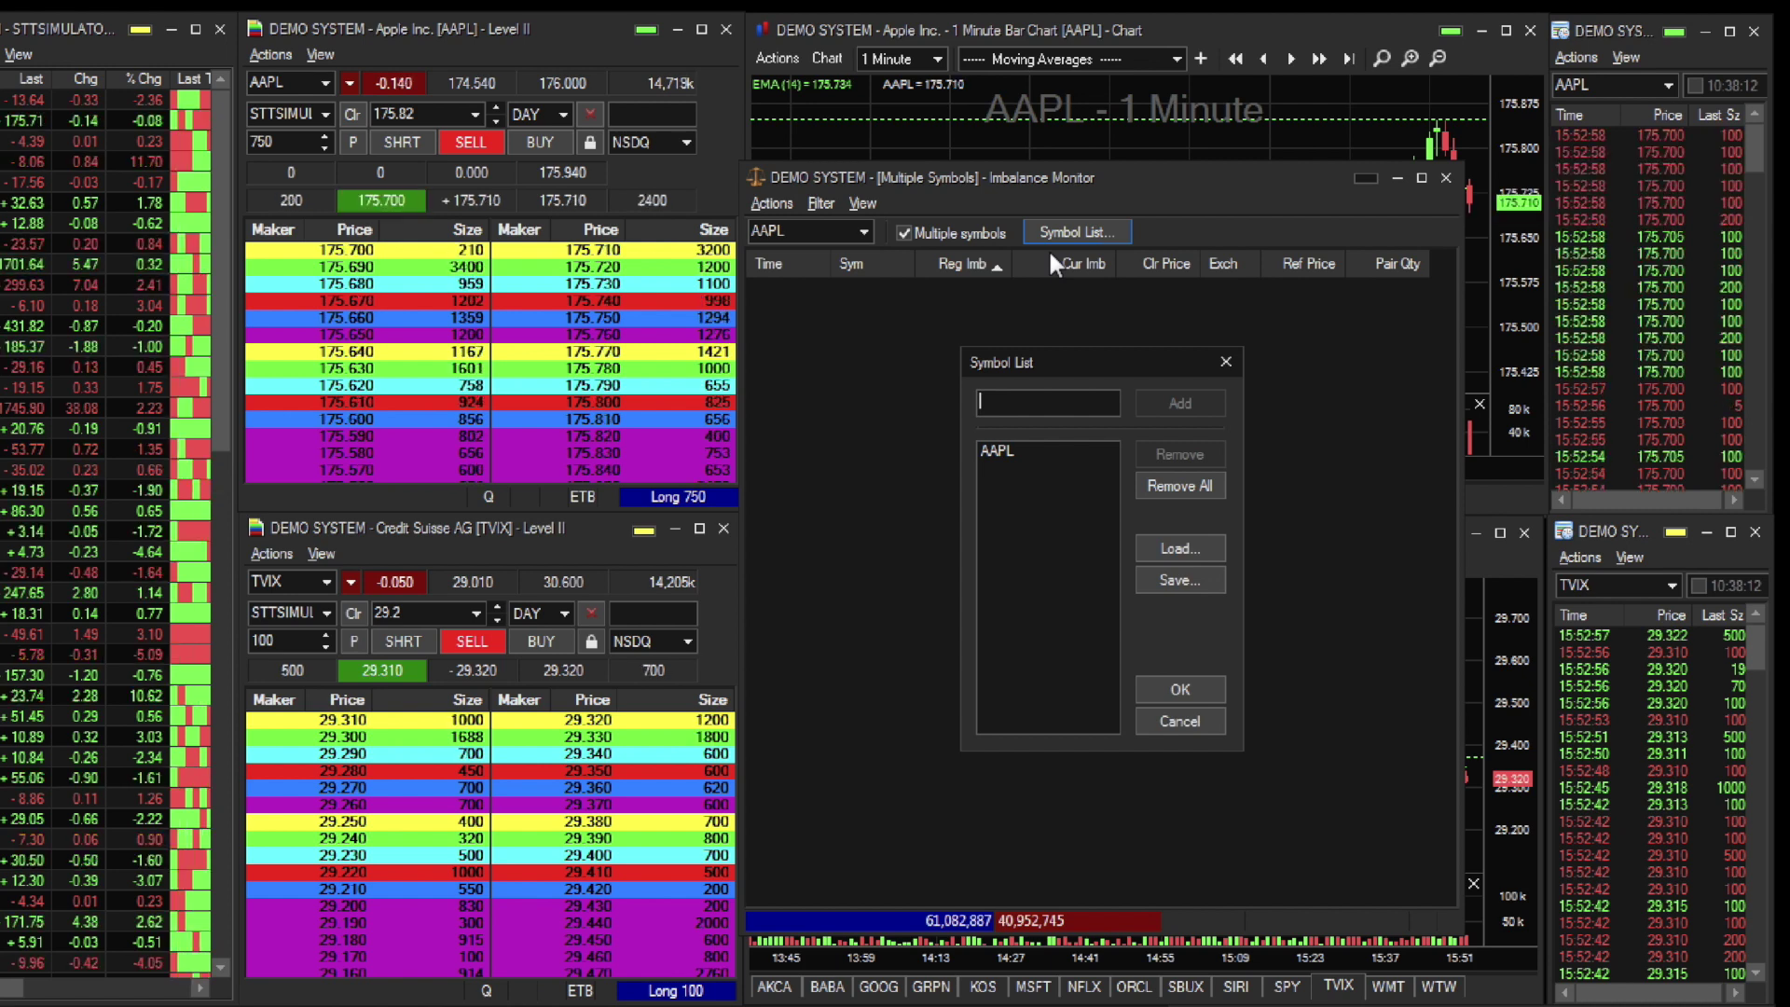
text(NFLX)
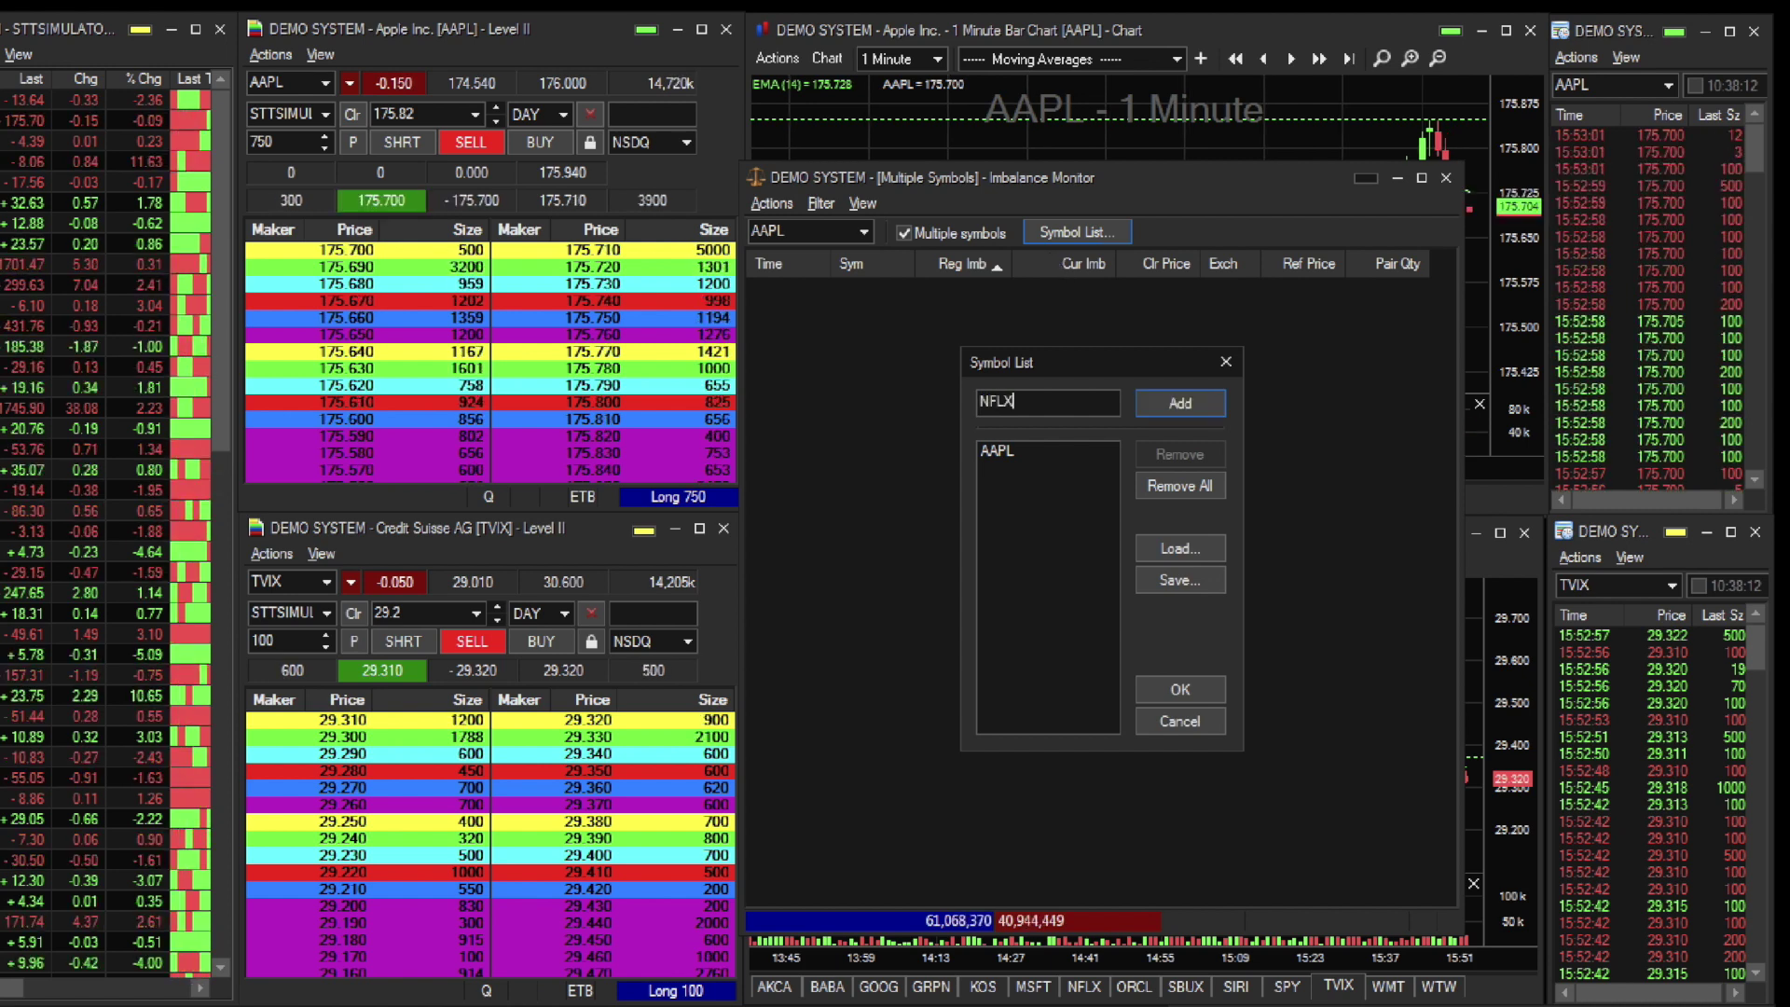
key(Return)
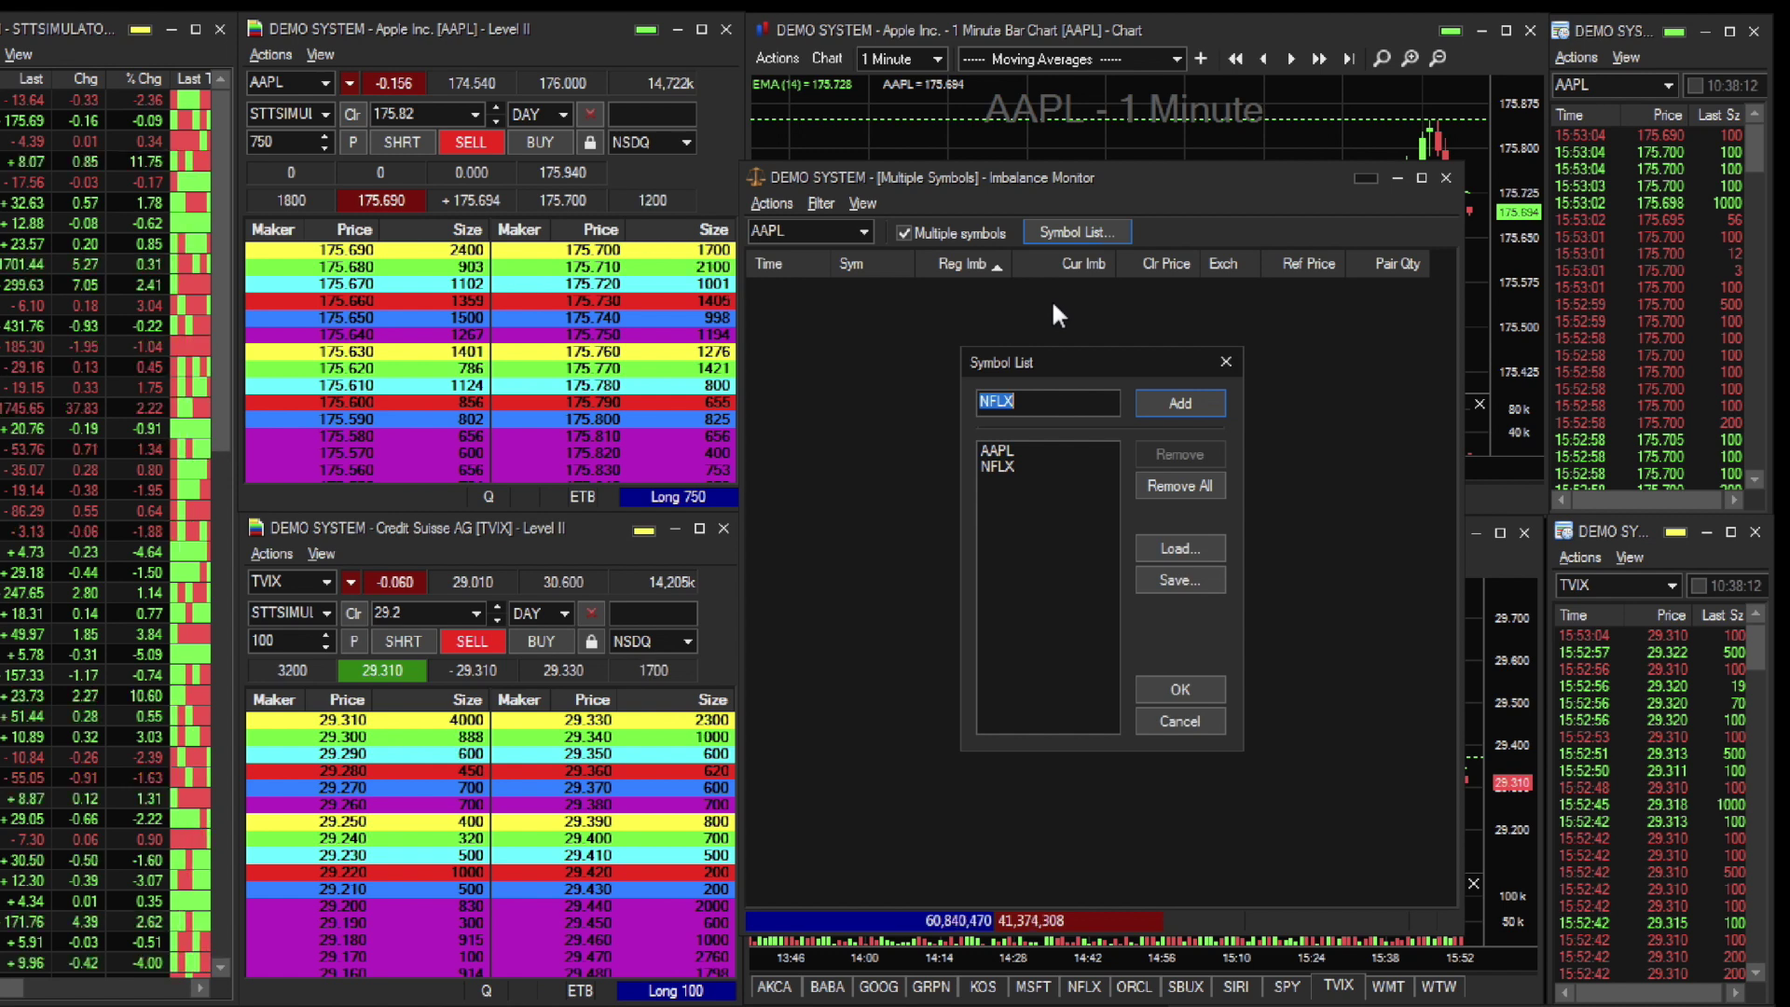
- Remove all symbols from the list, apply the empty list, and close the Imbalance Monitor
click(1195, 492)
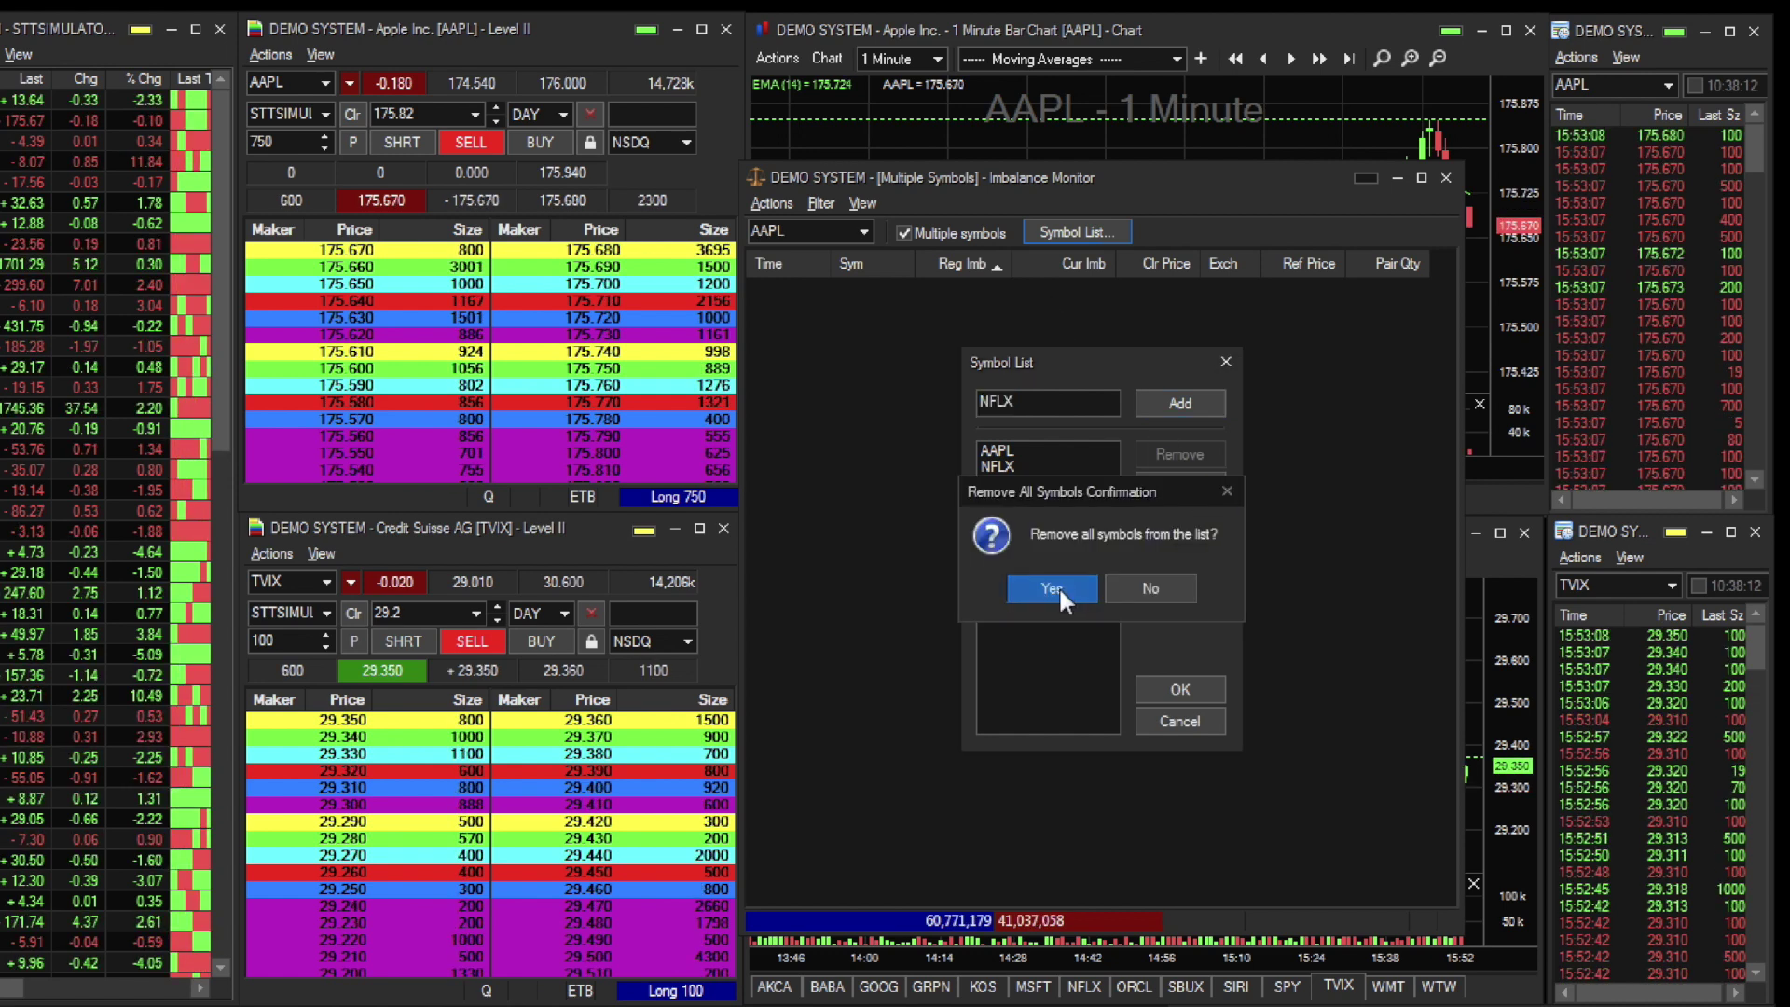
click(1054, 585)
click(1211, 687)
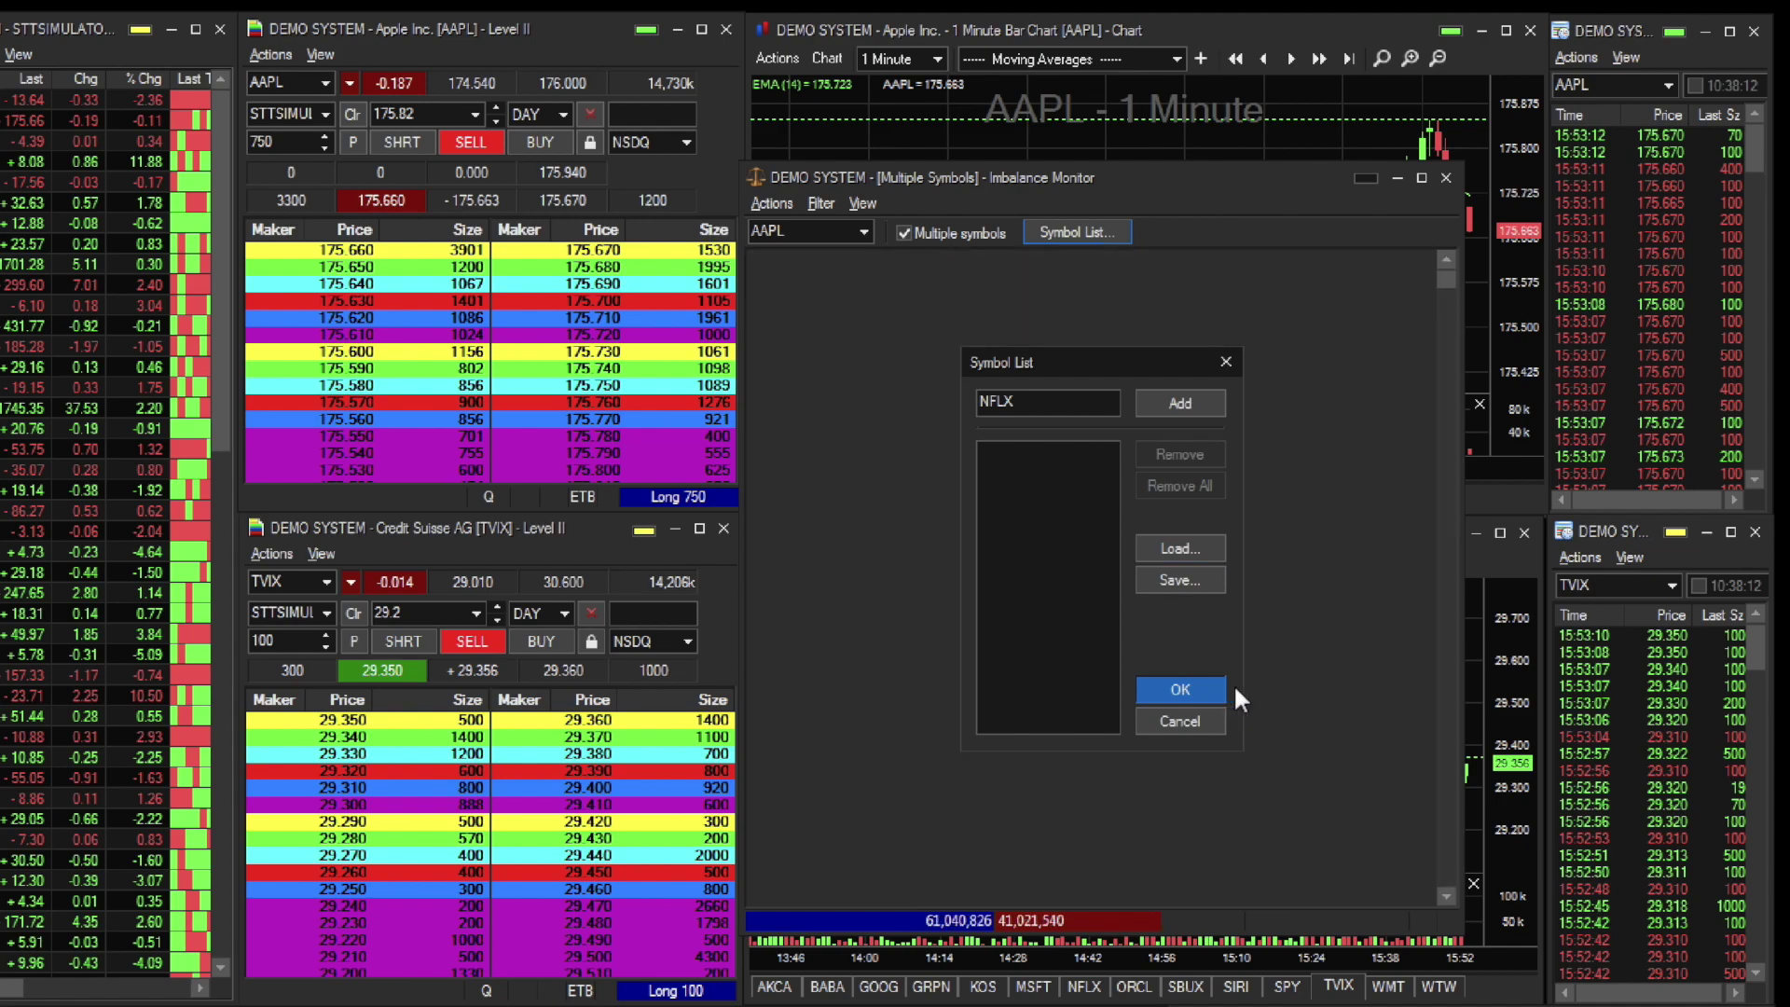
click(1446, 177)
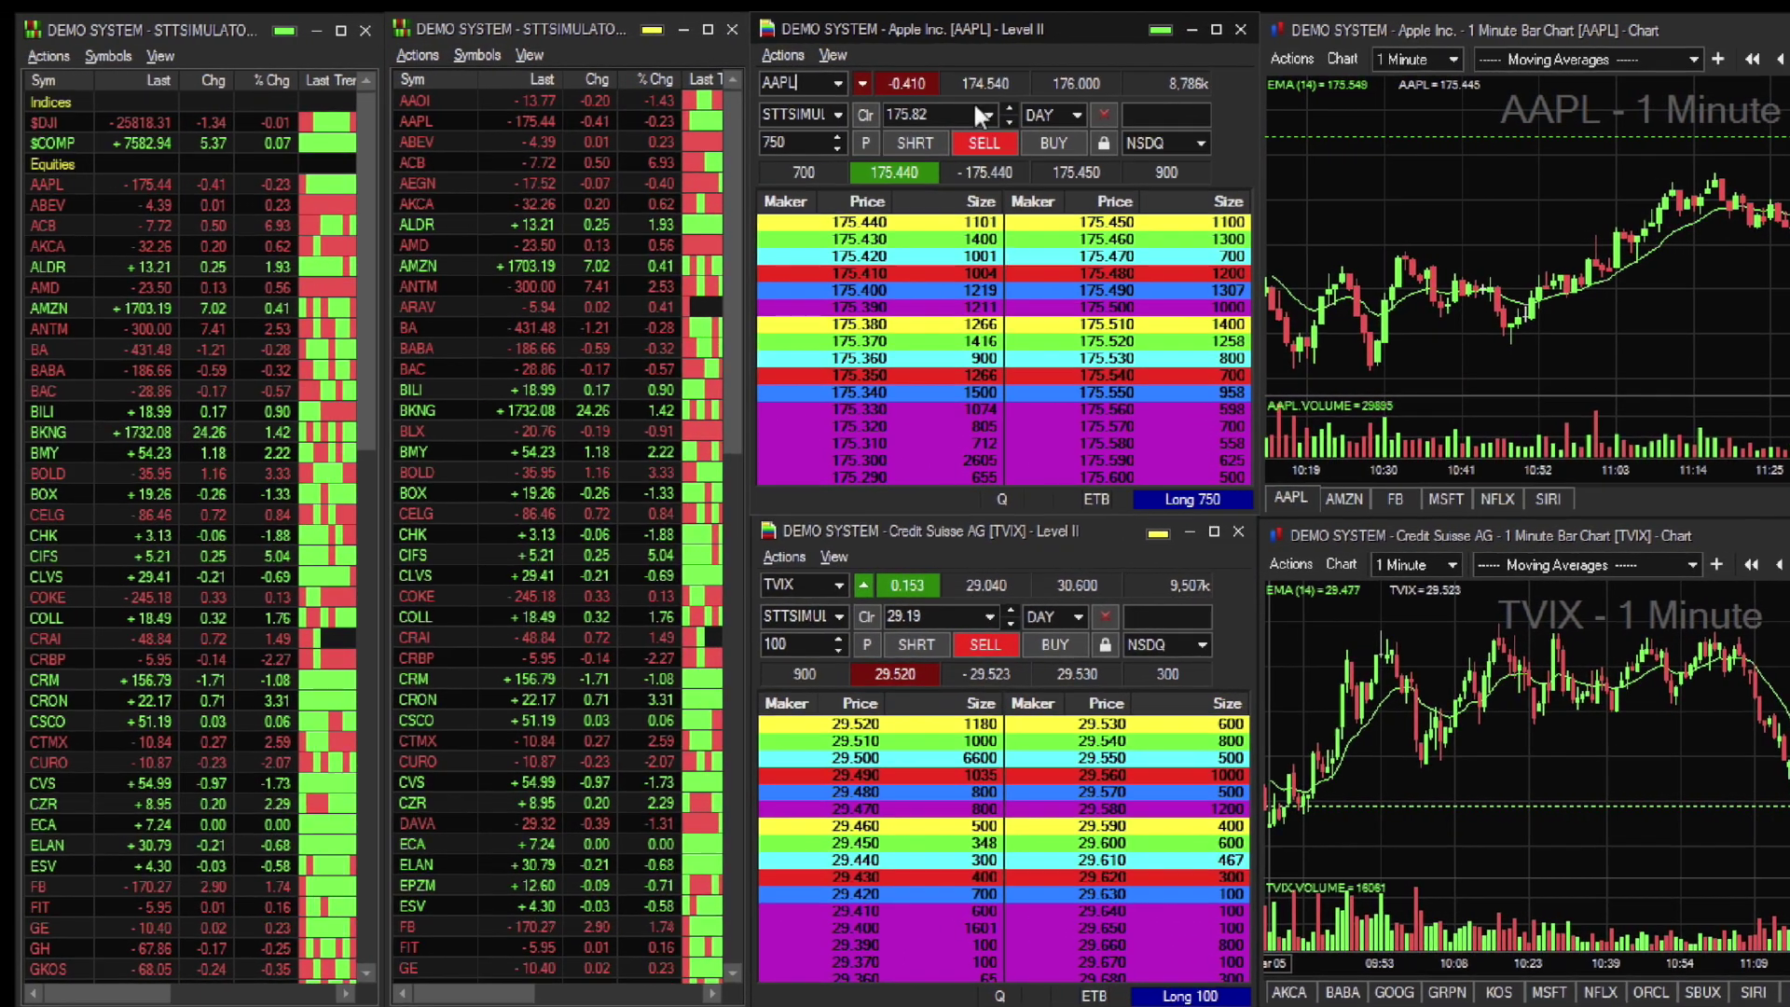
- Turn on the Expanded Quote Bar in the AAPL Level II window
click(843, 53)
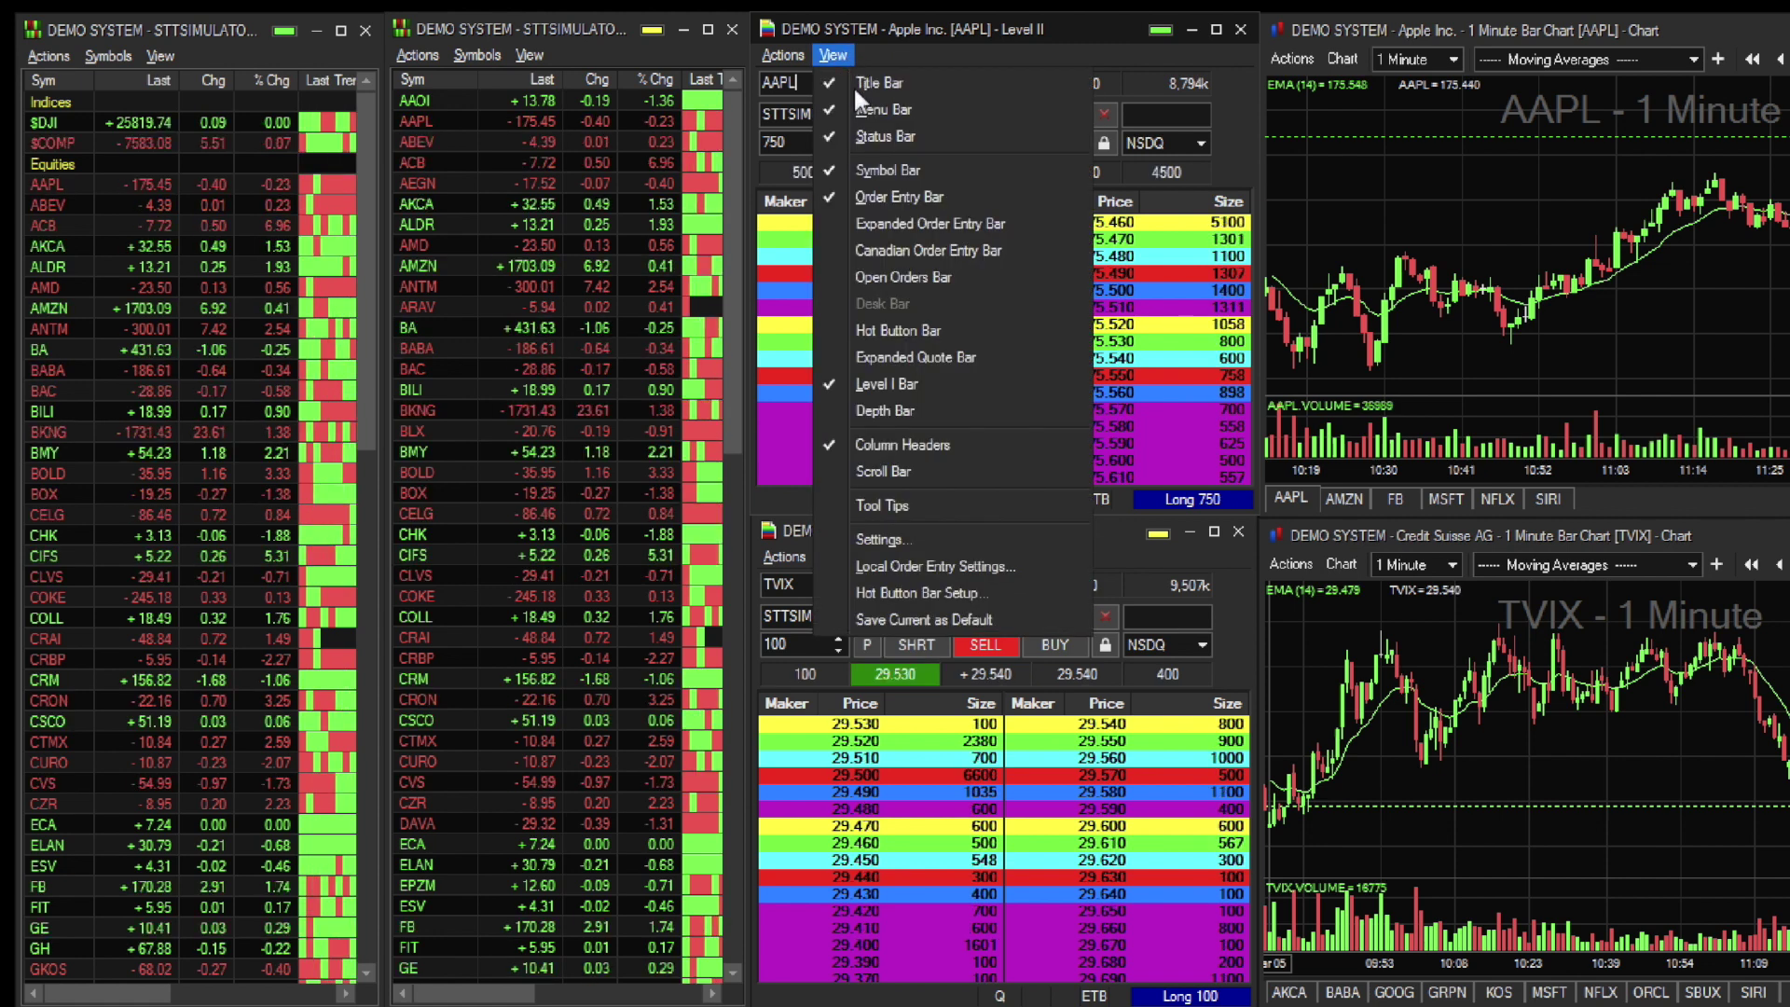
click(1016, 357)
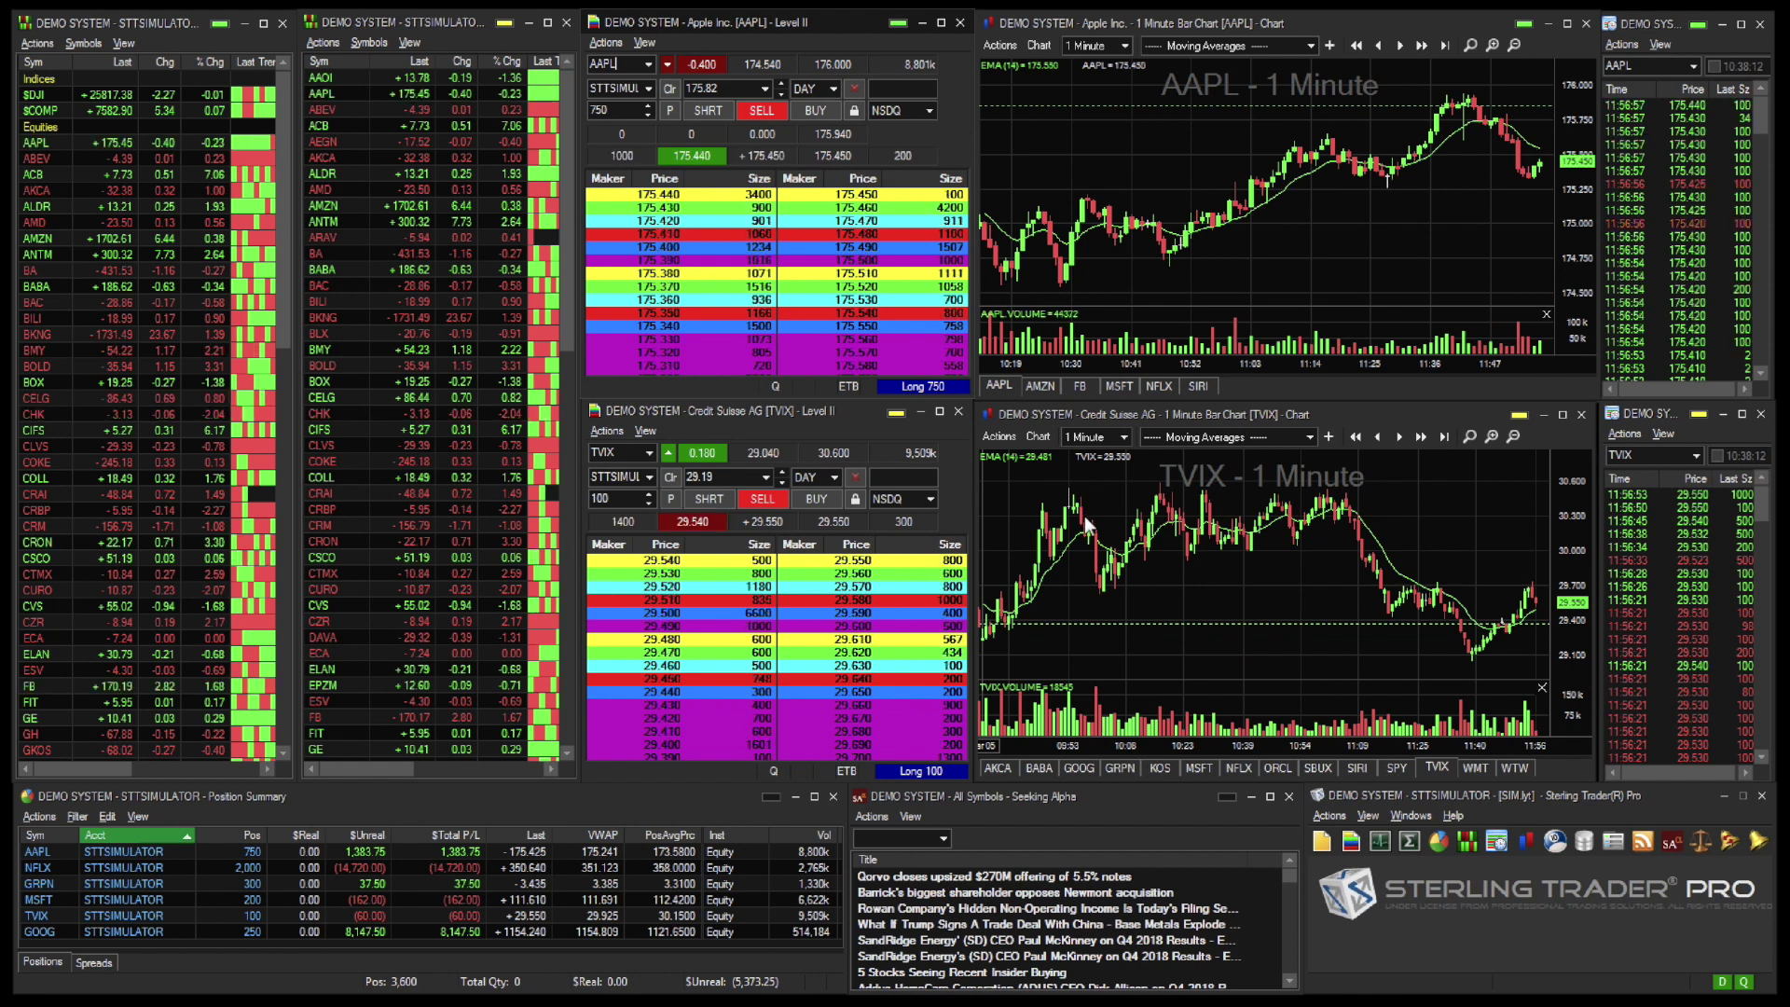
- Open a new Exchange Alerts window and move it up above the positions
click(1424, 816)
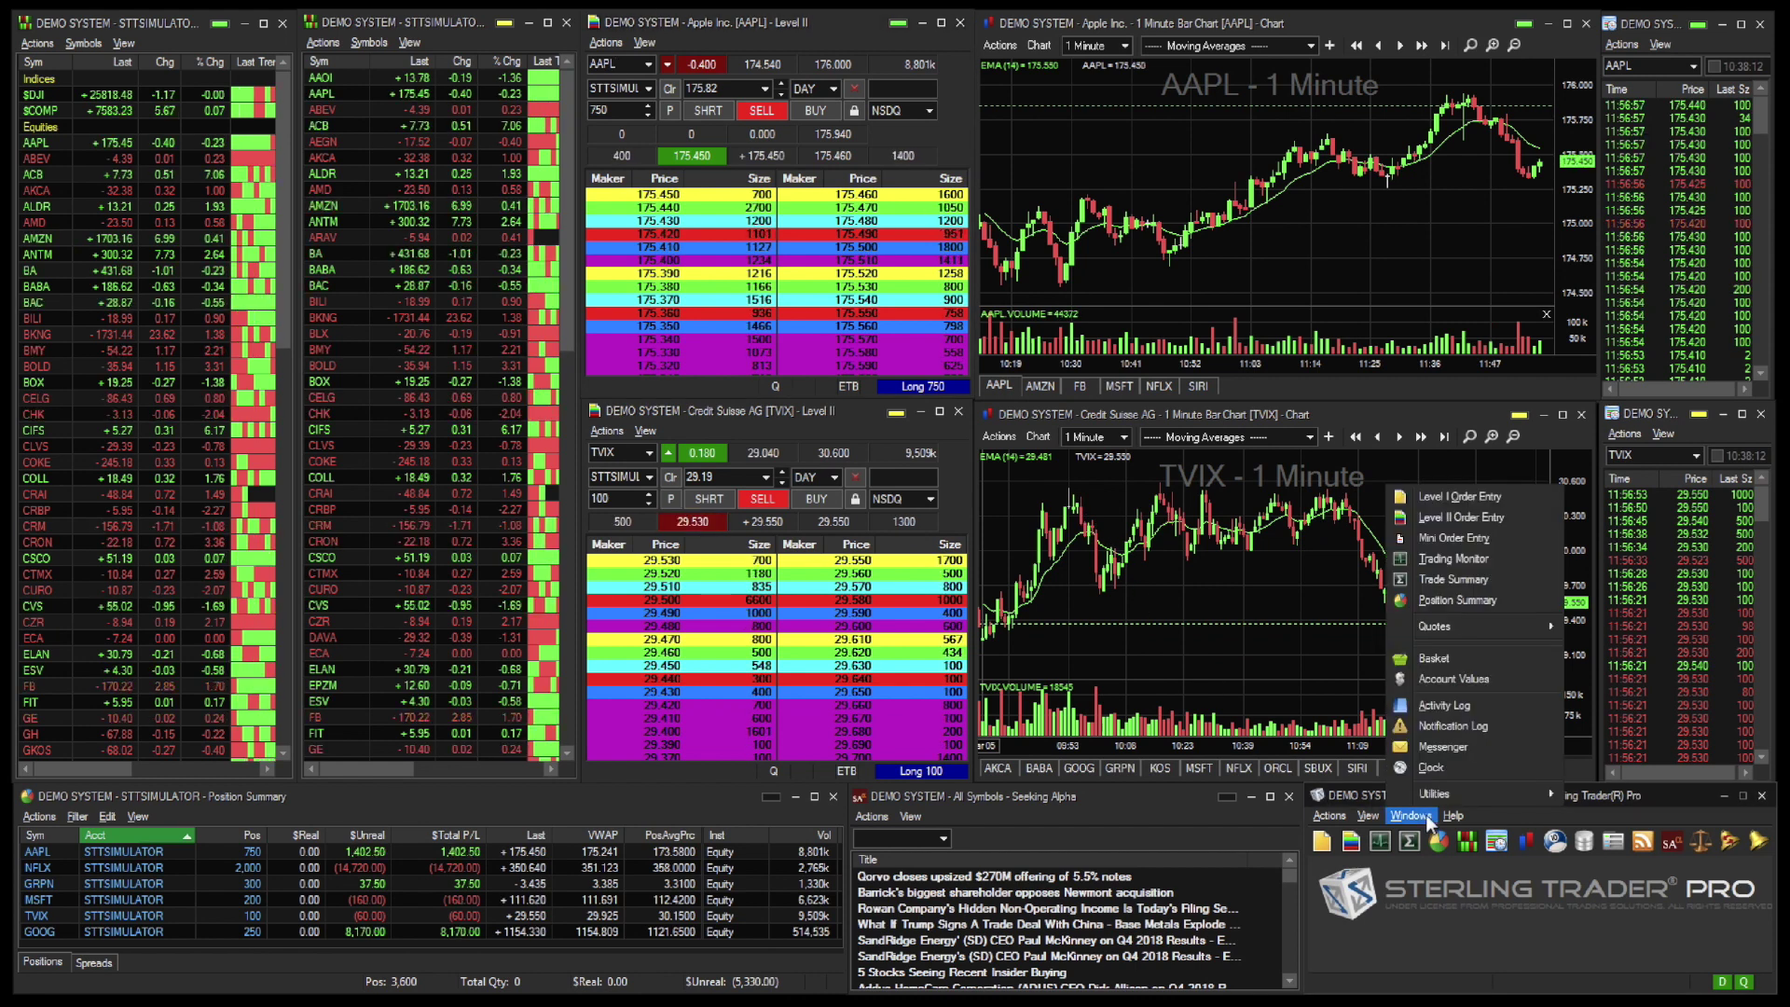
mouse_move(1494, 629)
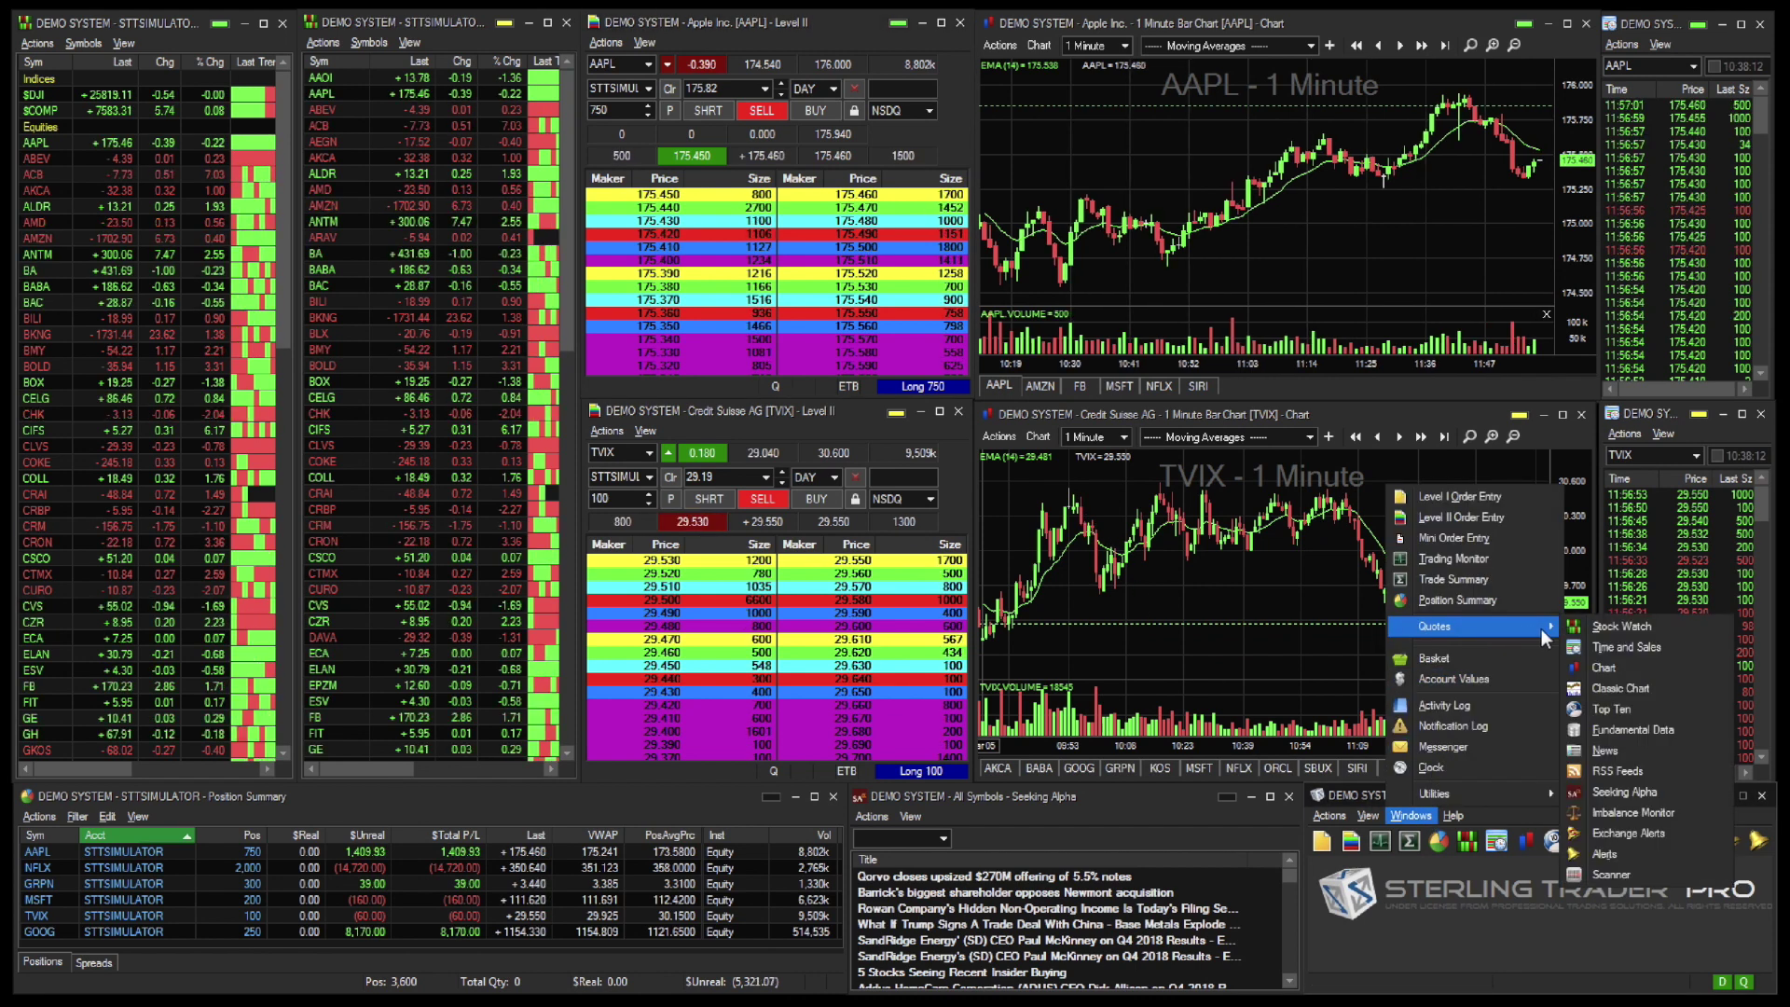
click(1680, 814)
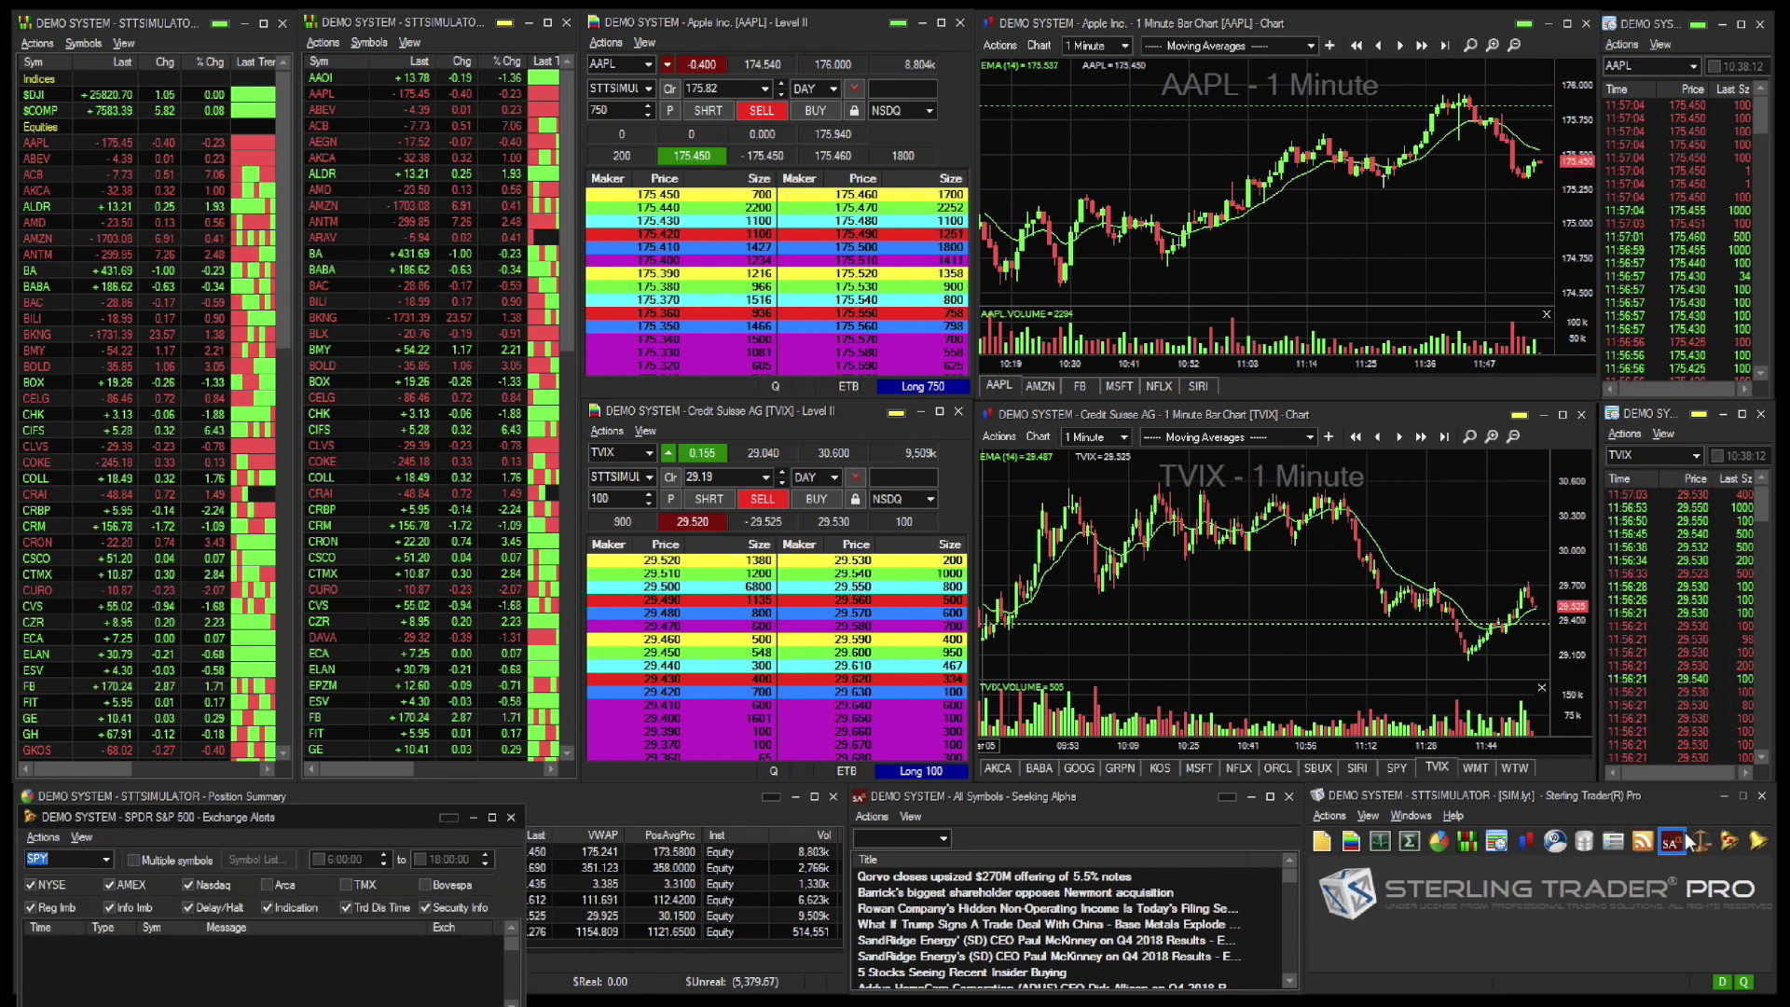
drag(408, 810, 416, 475)
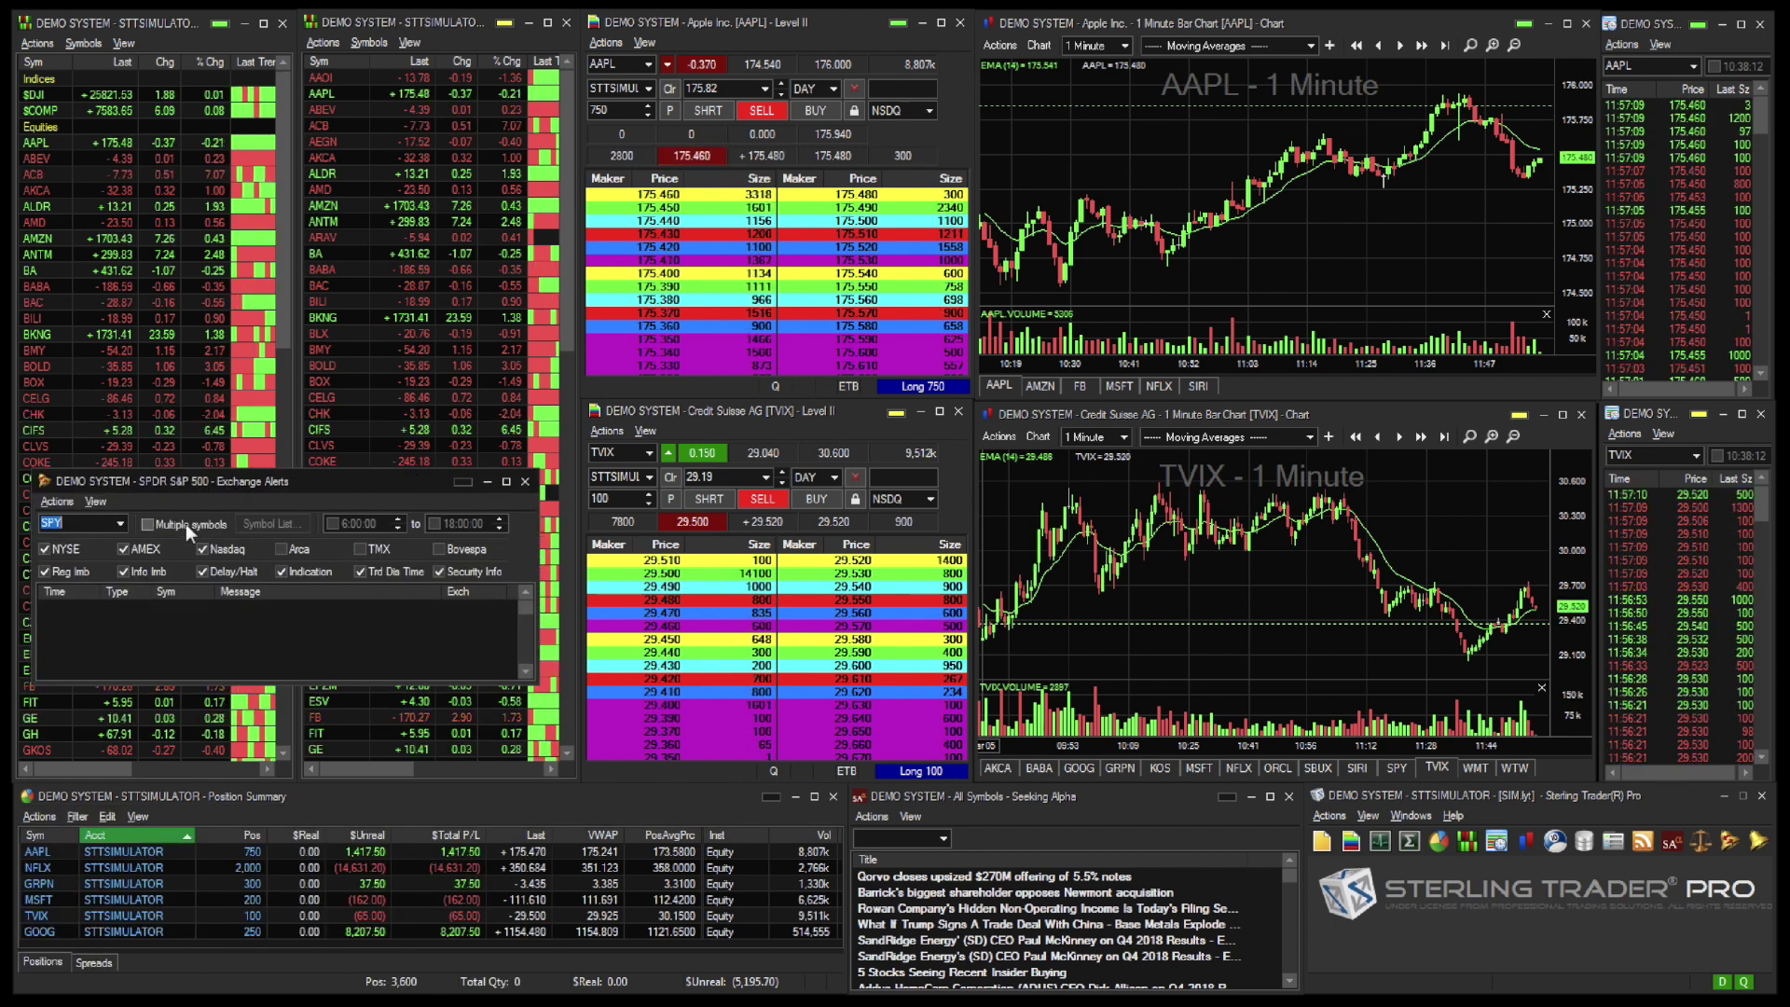
- Set the alerts symbol to AAPL, turn off NYSE and AMEX, and keep single-symbol mode
text(AA)
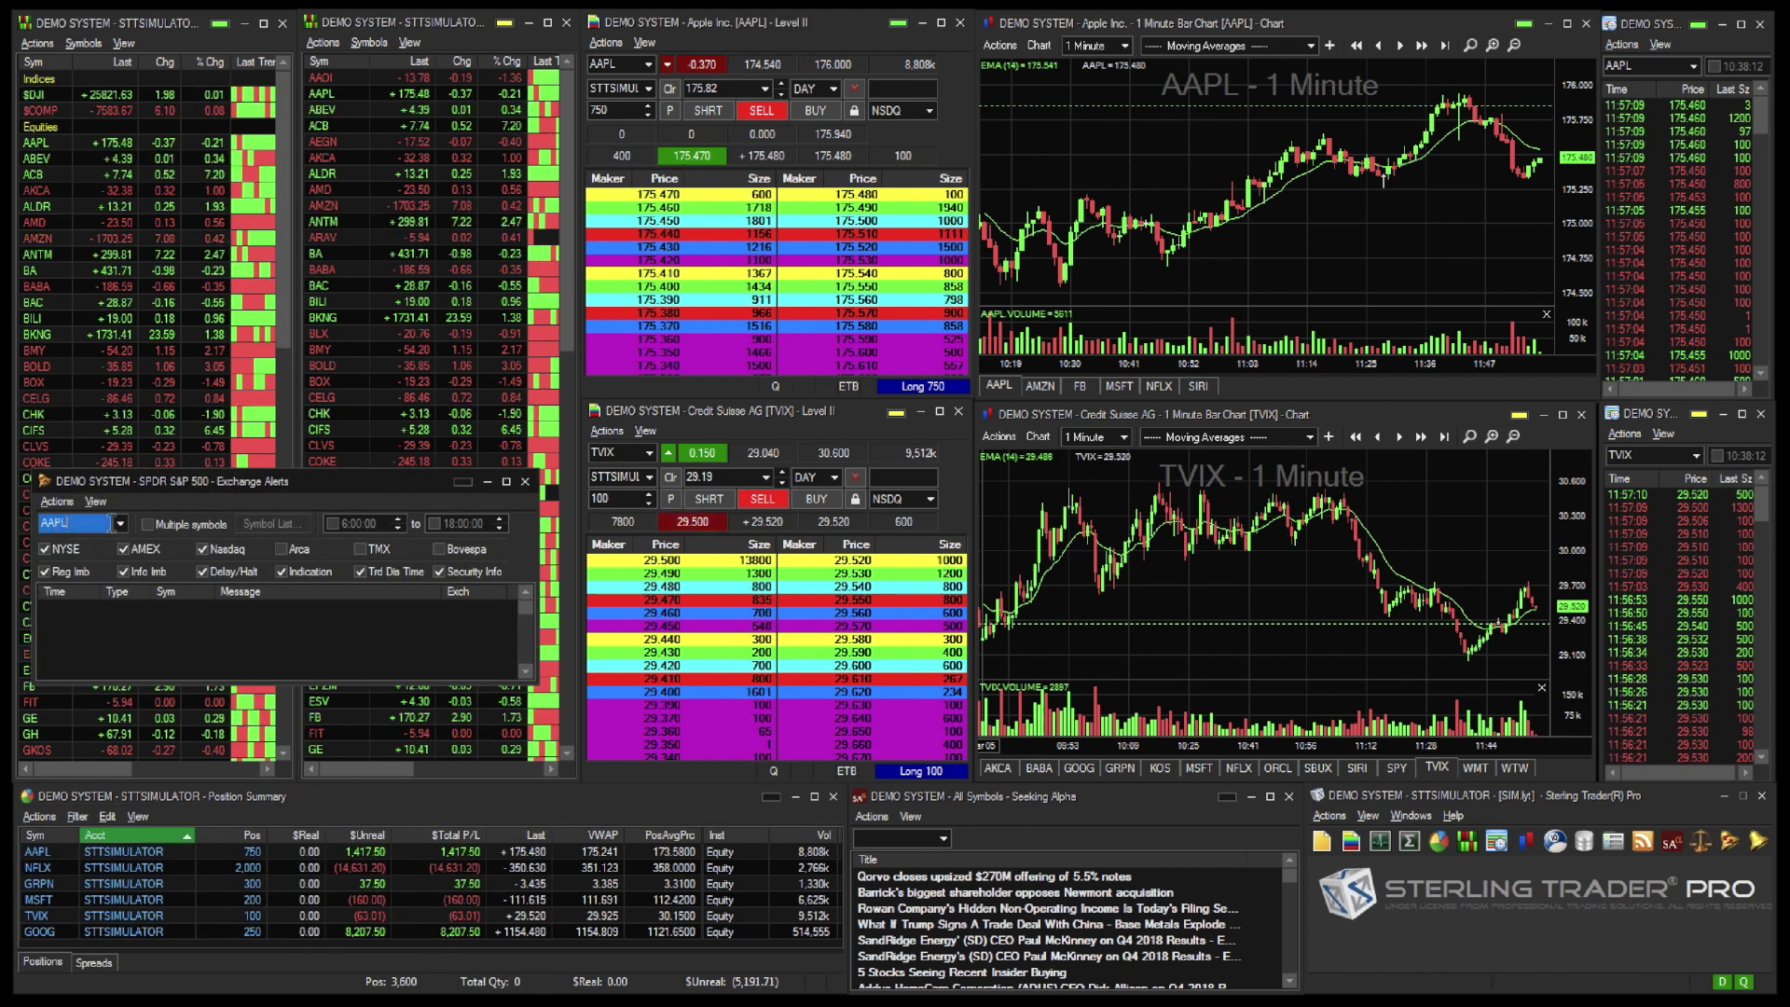
text(PL)
key(Return)
click(44, 549)
click(124, 549)
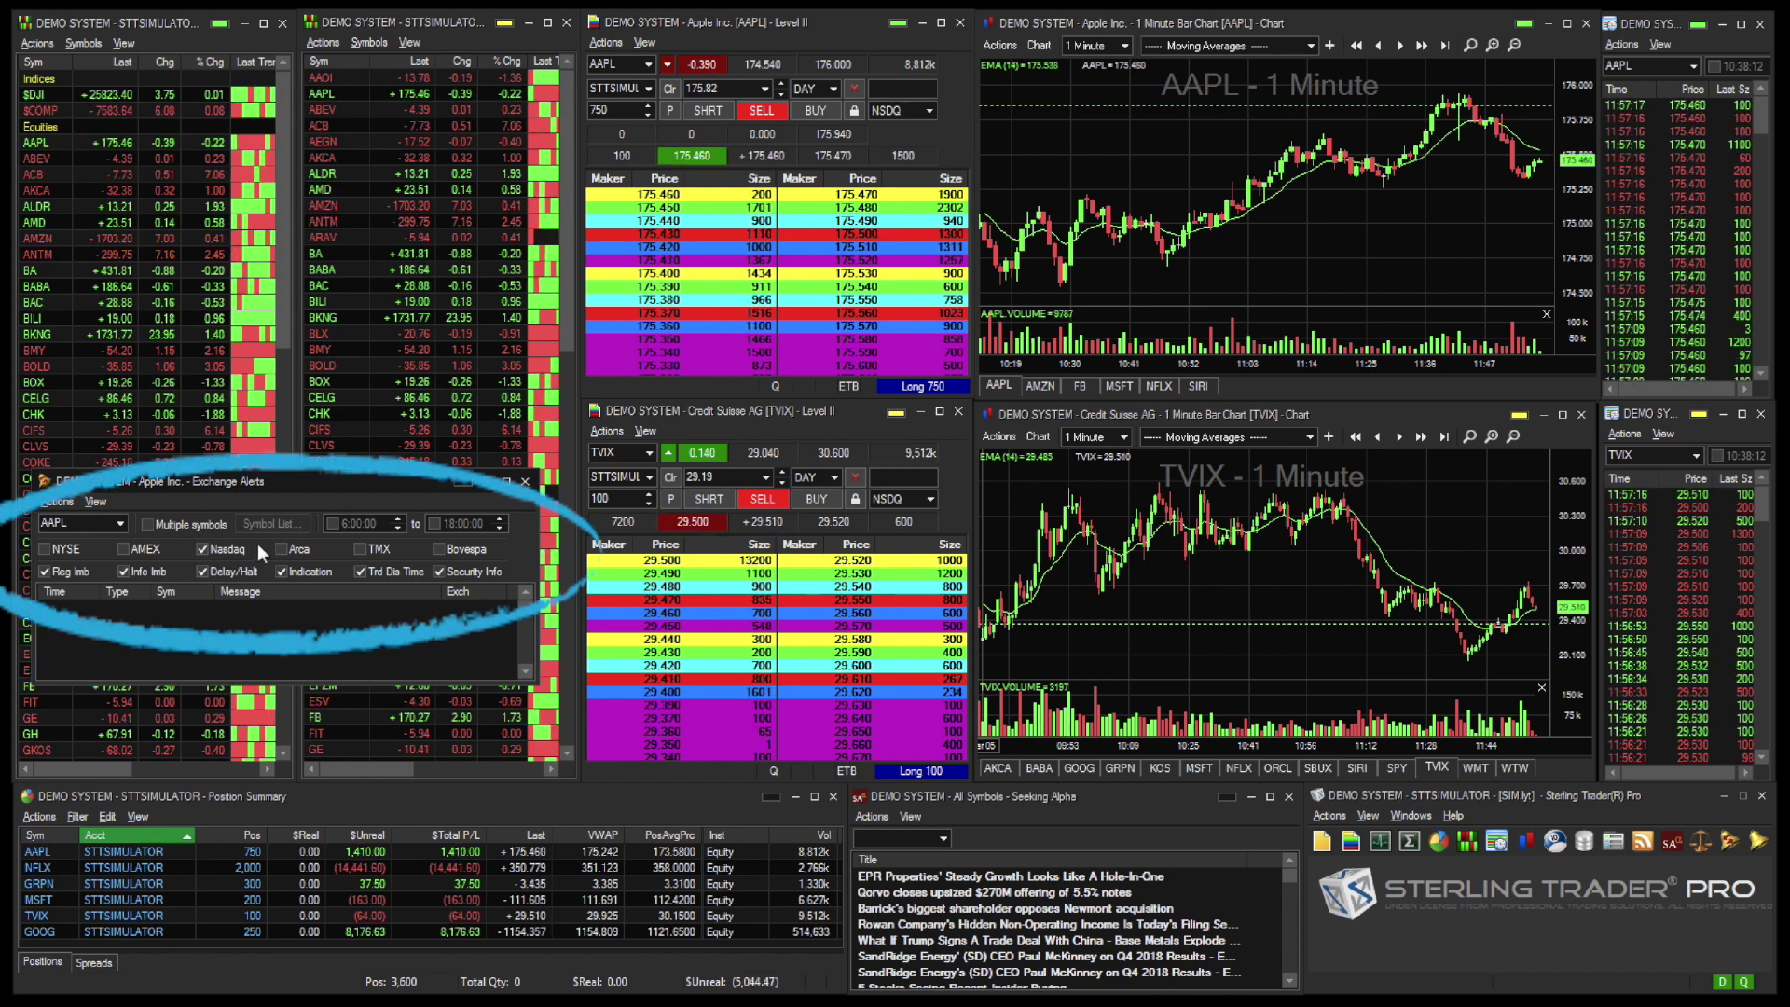
click(193, 523)
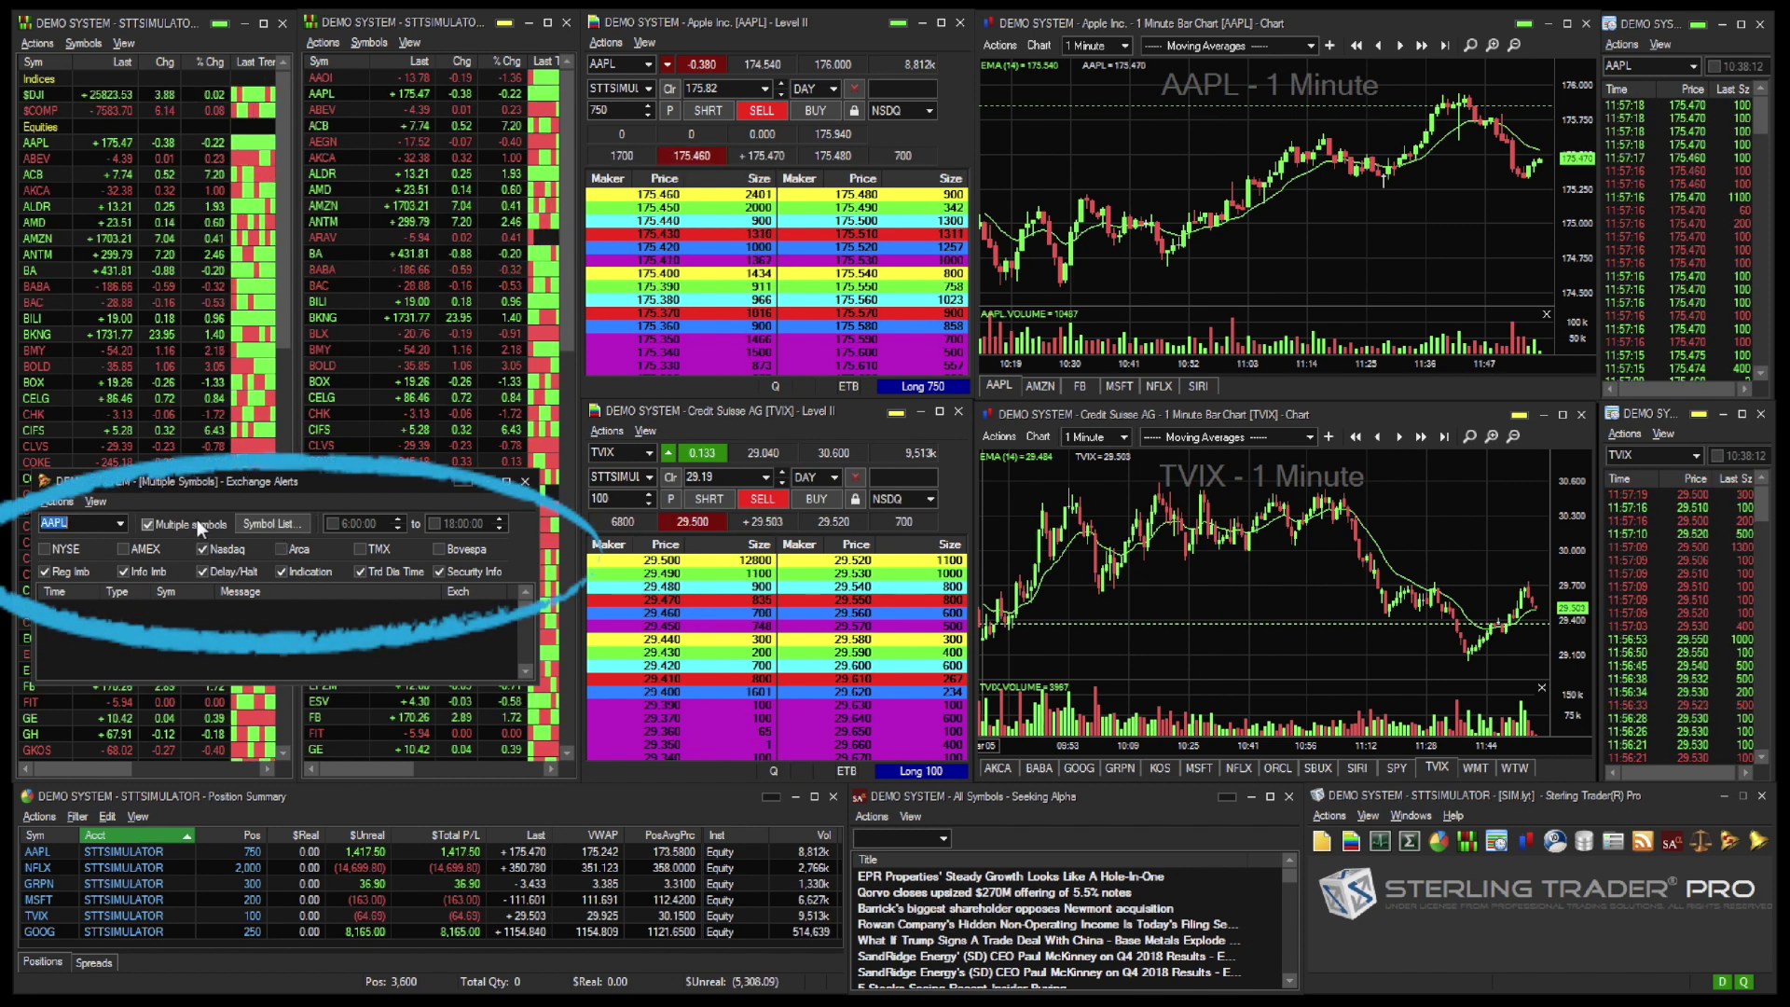
click(198, 518)
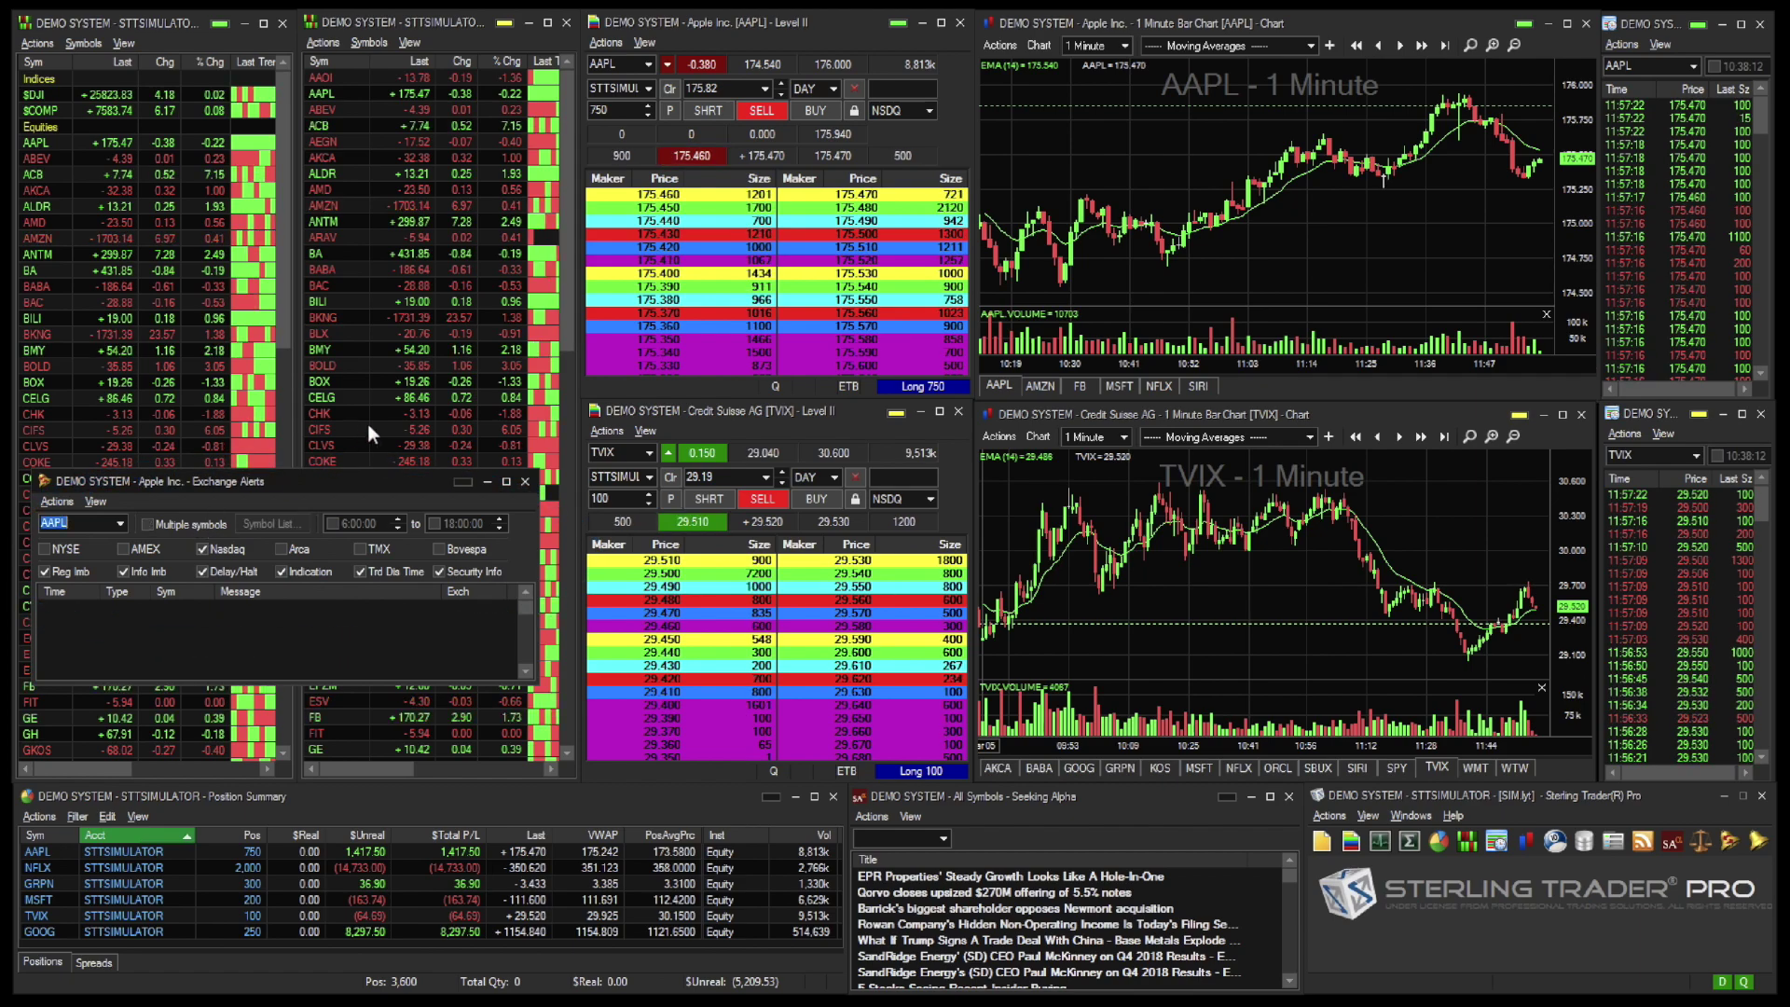